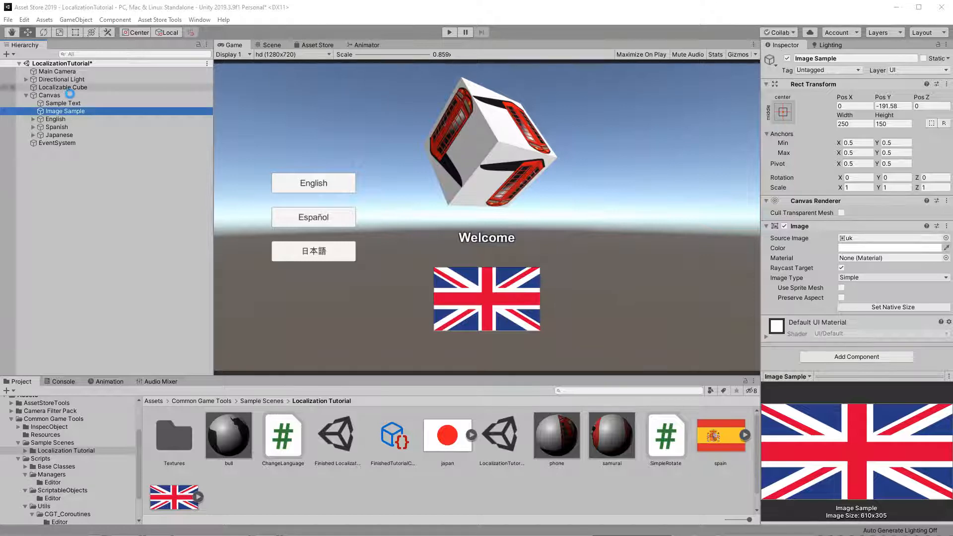
Step: Inspect the Localizable Cube, Sample Text and Image Sample objects in the scene
left_click(63, 87)
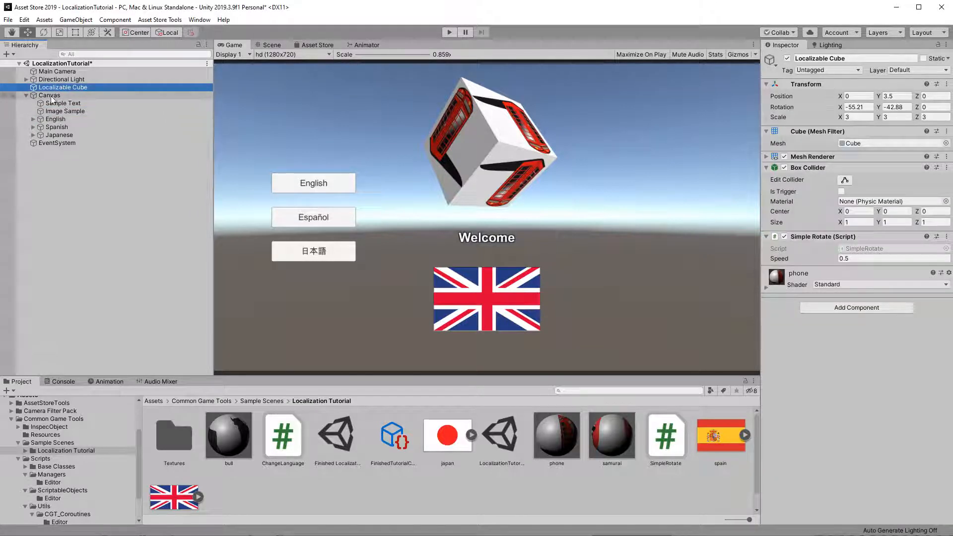
left_click(66, 103)
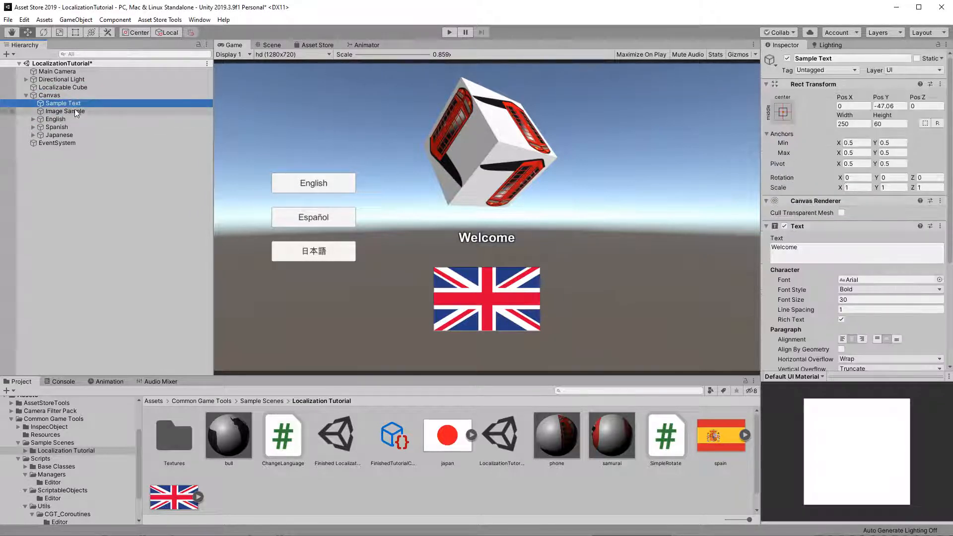
left_click(76, 110)
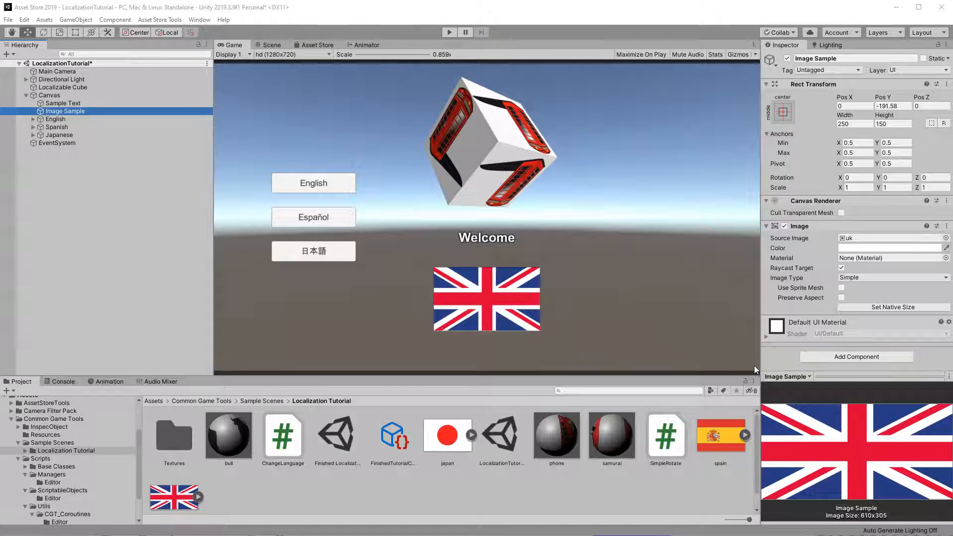
left_click(520, 479)
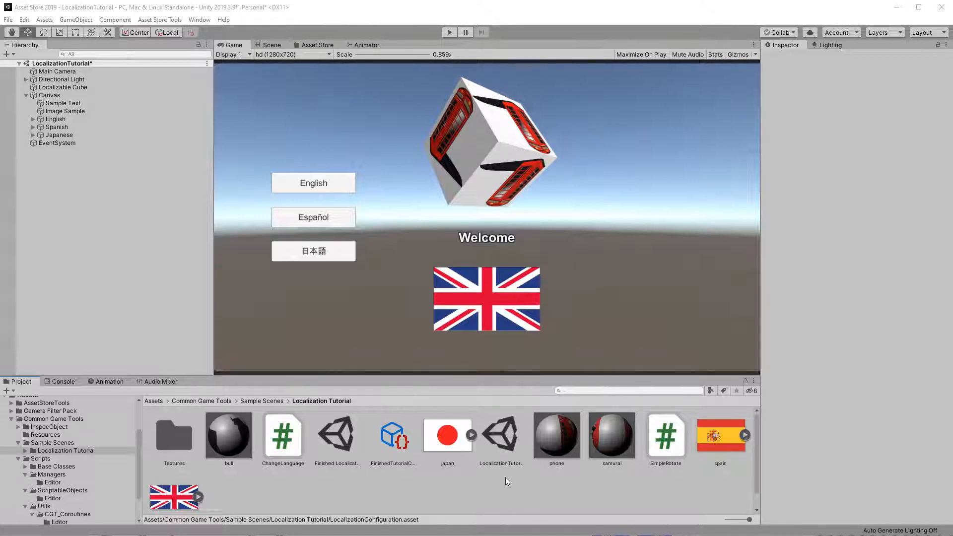
Step: Create a Localization Configuration asset in the Localization Tutorial folder named TutorialConfiguration
right_click(467, 493)
mouse_move(523, 245)
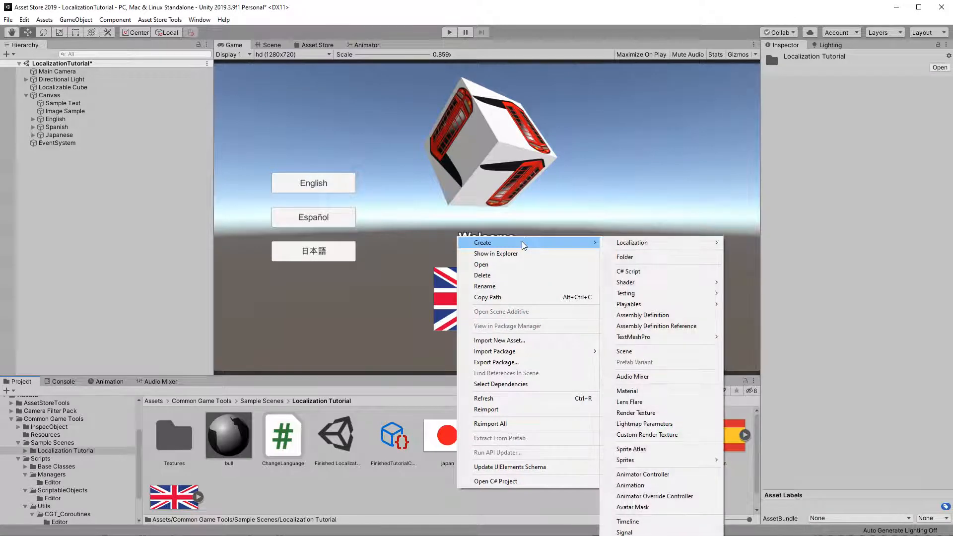
mouse_move(645, 243)
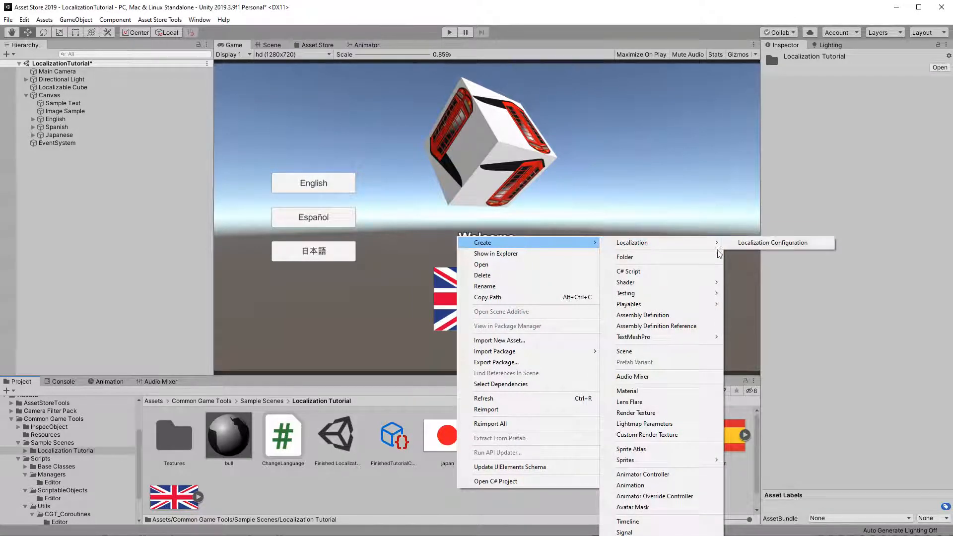
left_click(758, 242)
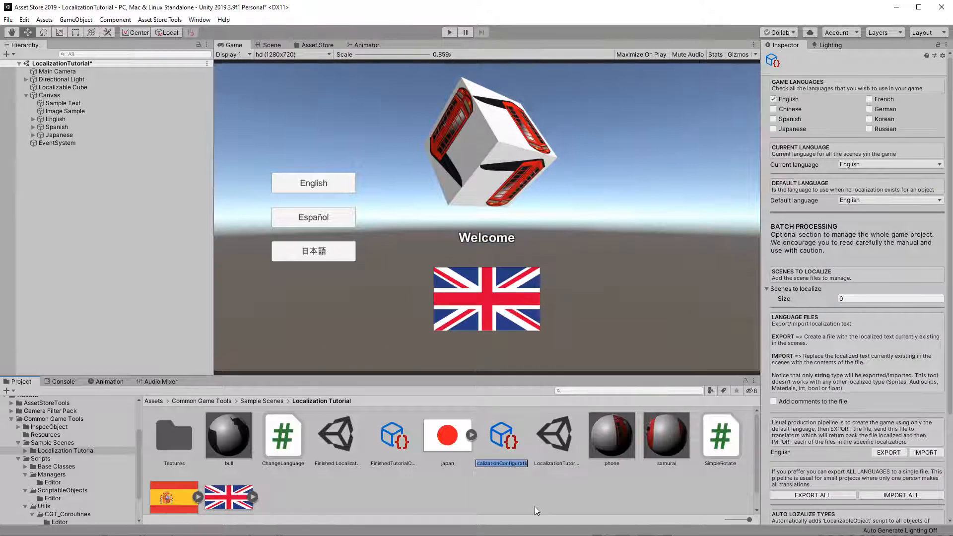
type("TutorialConfiguration")
key("Return")
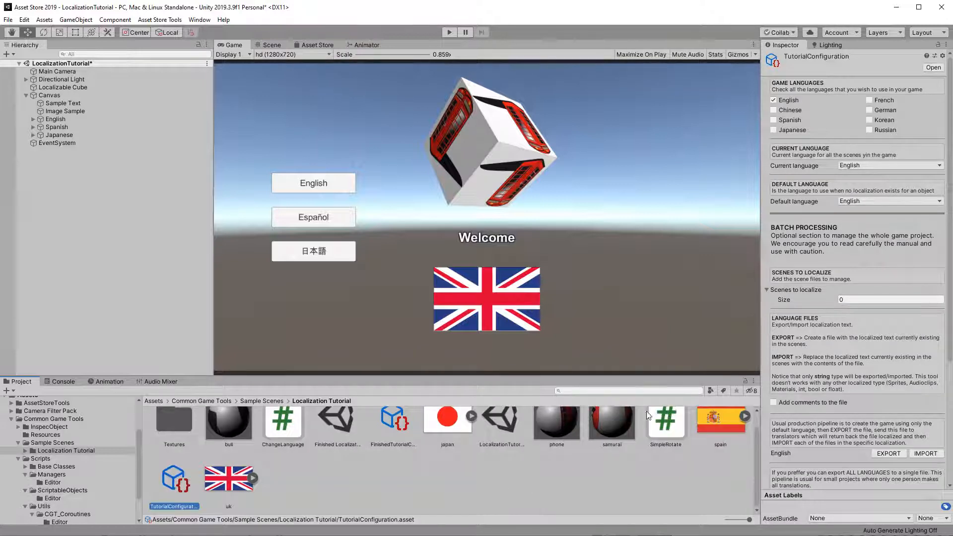
Step: Enable Spanish and Japanese as game languages in the configuration alongside English
mouse_move(949, 88)
left_mouse_down()
mouse_move(948, 238)
mouse_move(939, 72)
left_mouse_up()
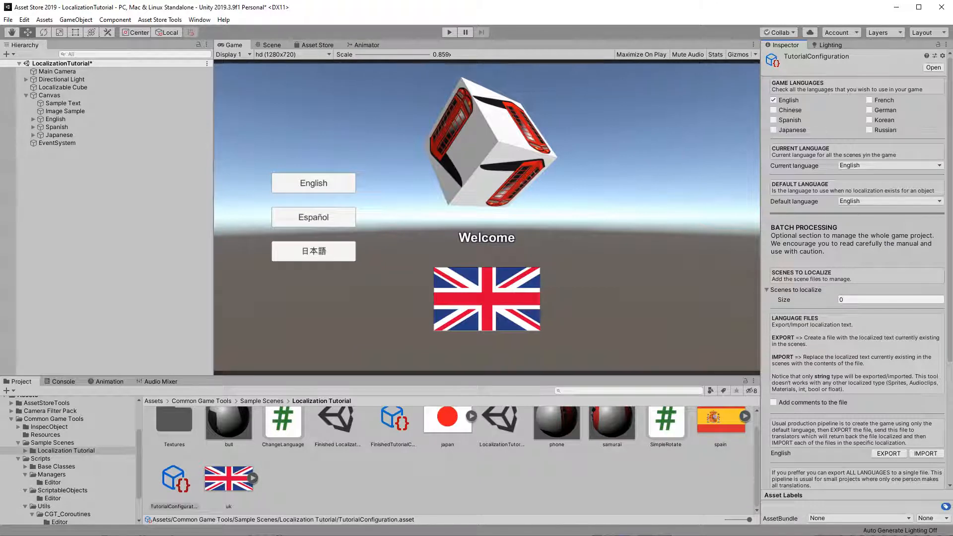
left_click(773, 119)
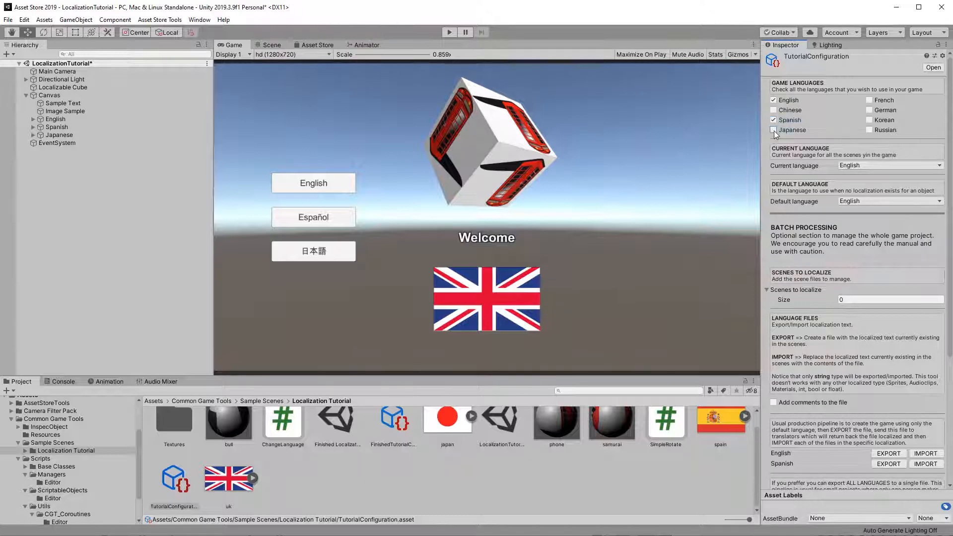
left_click(773, 130)
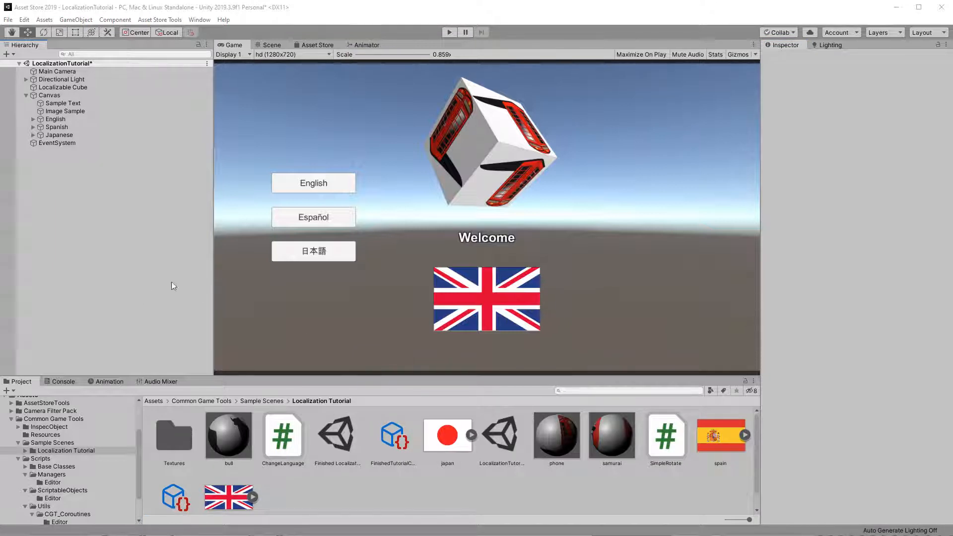
Step: Add a Localizable Object component to the Localizable Cube
left_click(77, 86)
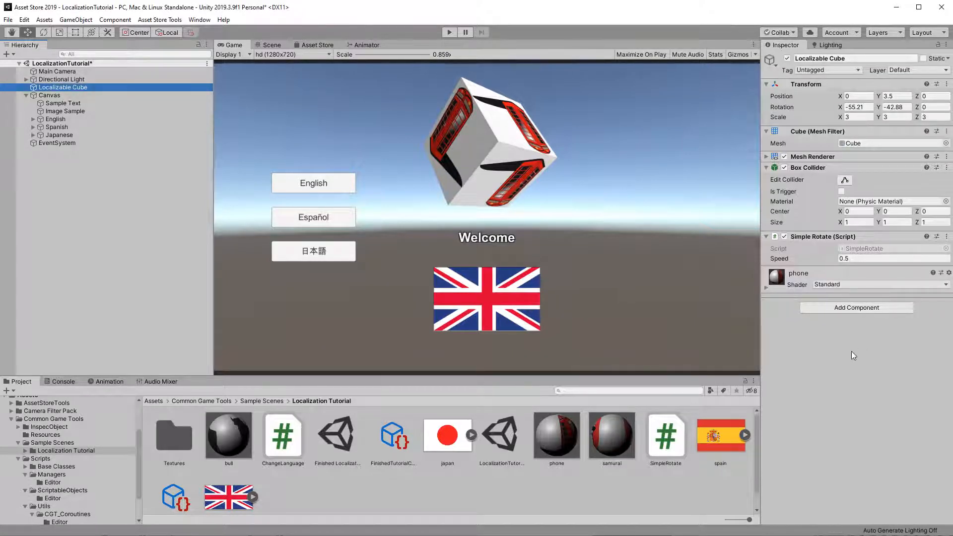
left_click(839, 308)
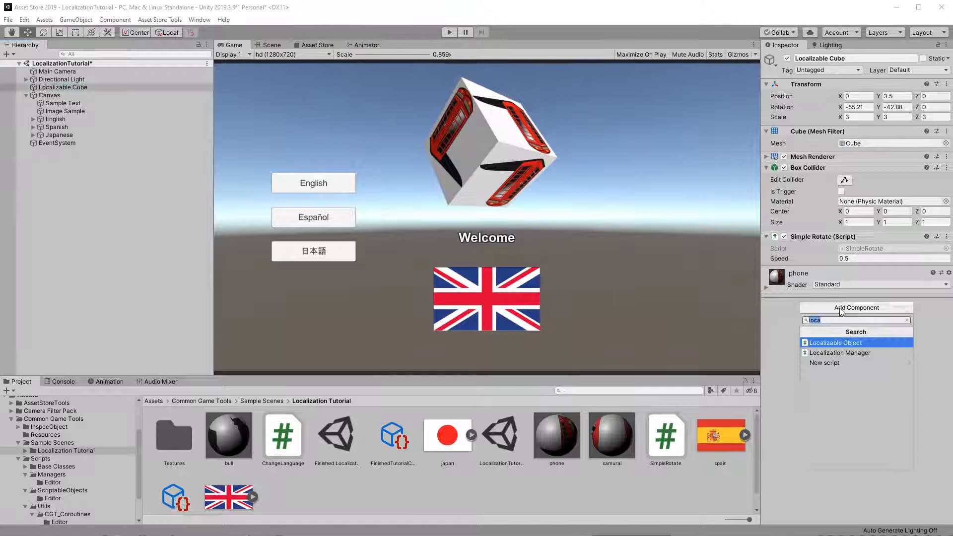
left_click(828, 343)
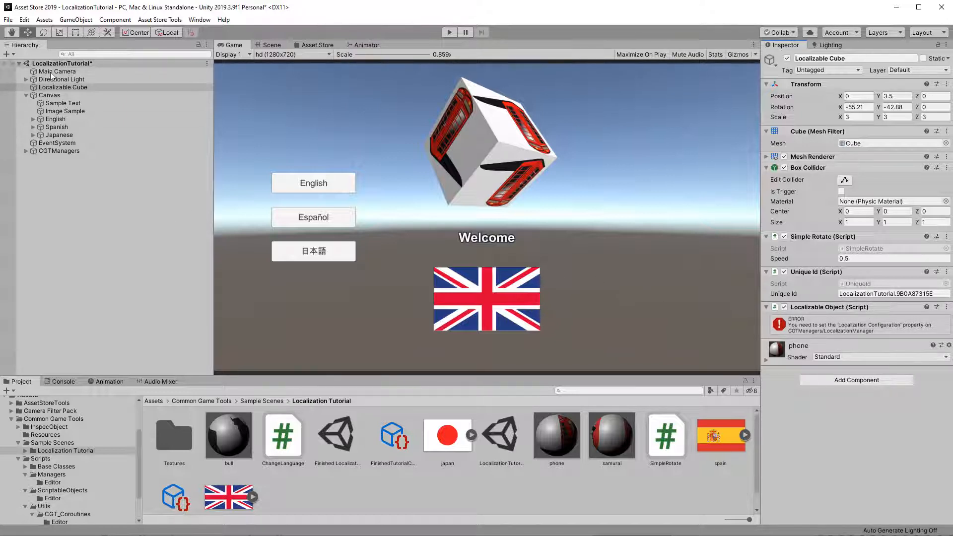
Step: Assign TutorialConfiguration as the Localization Configuration of the LocalizationManager under CGTManagers
left_click(27, 152)
left_click(26, 151)
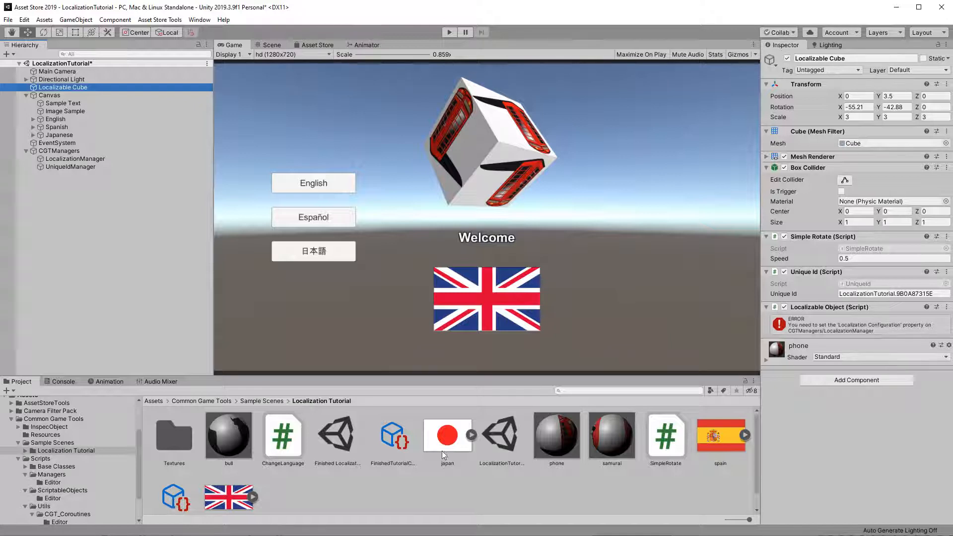
scroll(264, 455, "down", 1)
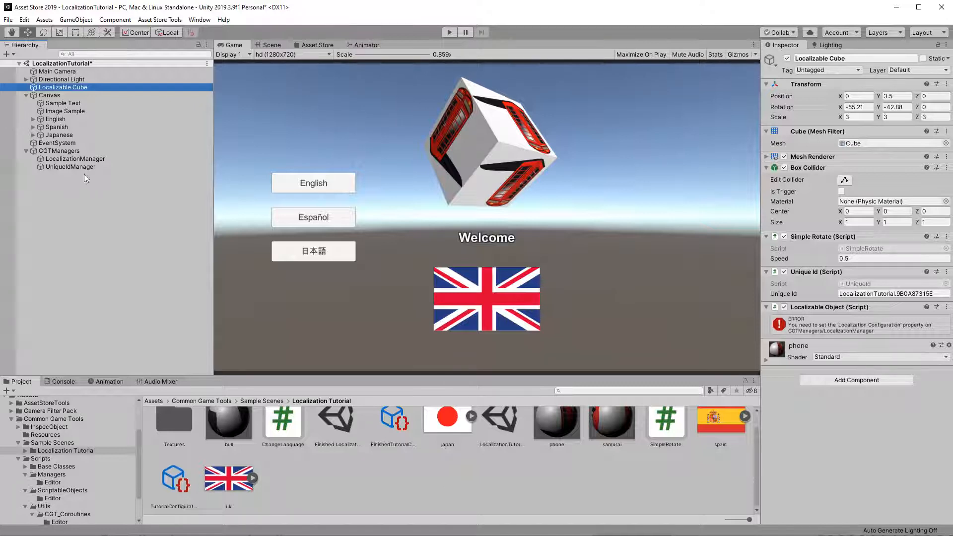
left_click(72, 159)
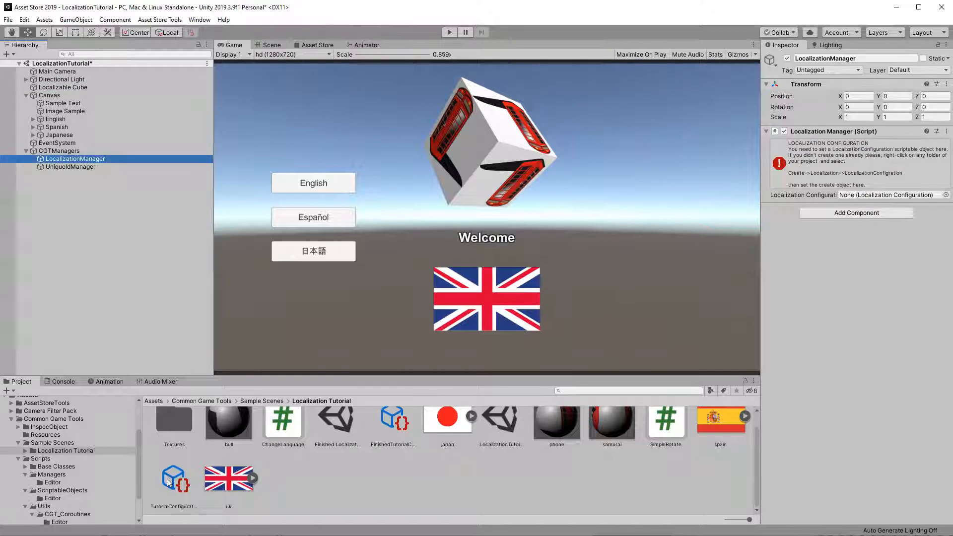
left_click_drag(170, 481, 859, 200)
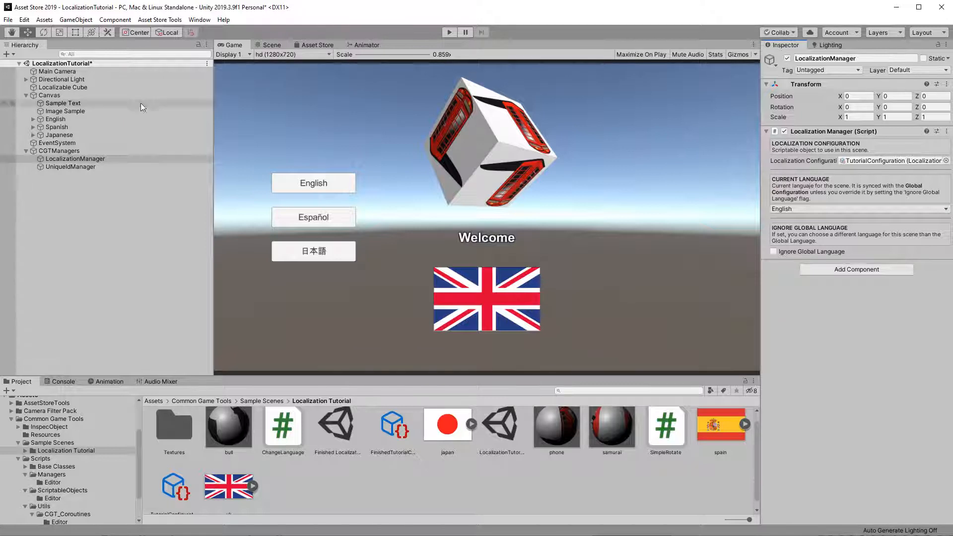
Step: Enable French and German as additional game languages in TutorialConfiguration
left_click(76, 87)
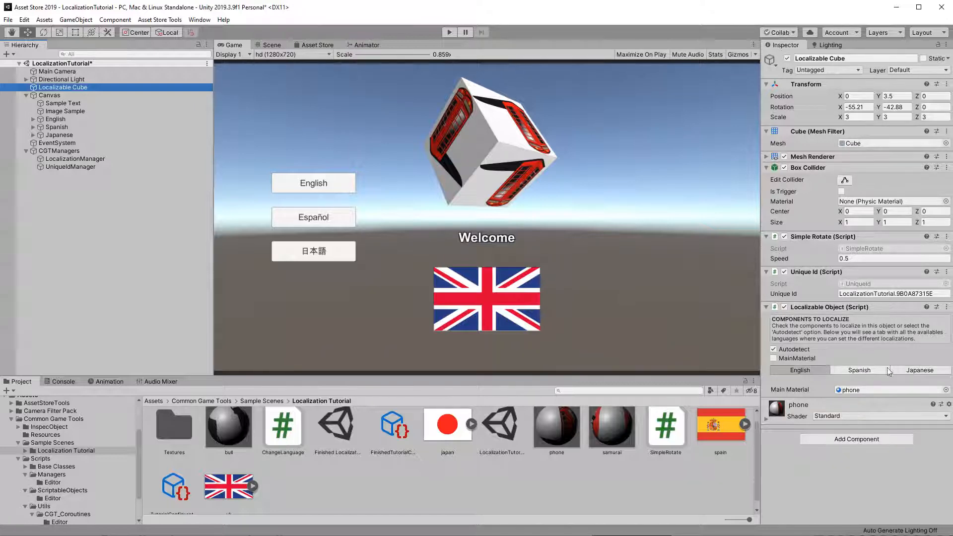
left_click(182, 491)
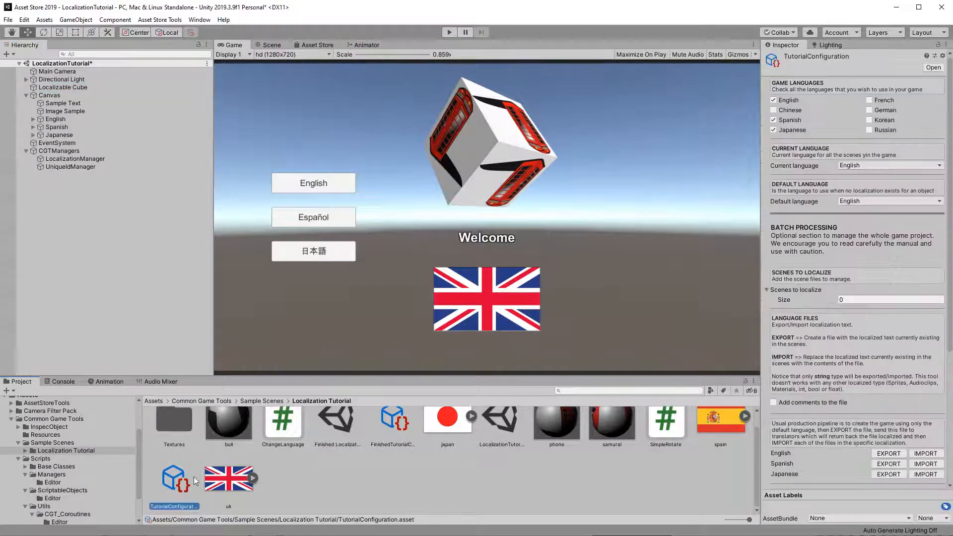
left_click(871, 101)
left_click(869, 110)
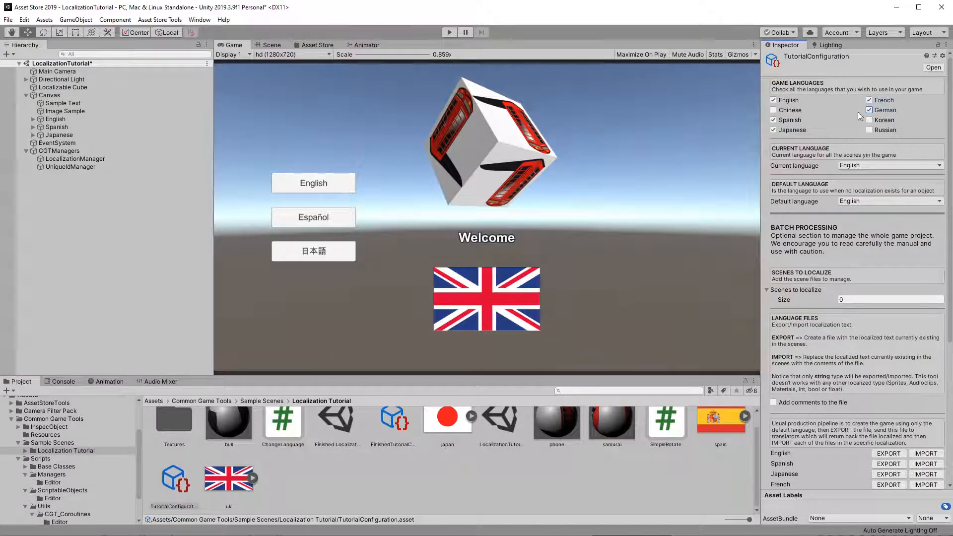
Step: Disable the French and German game languages in TutorialConfiguration
left_click(63, 87)
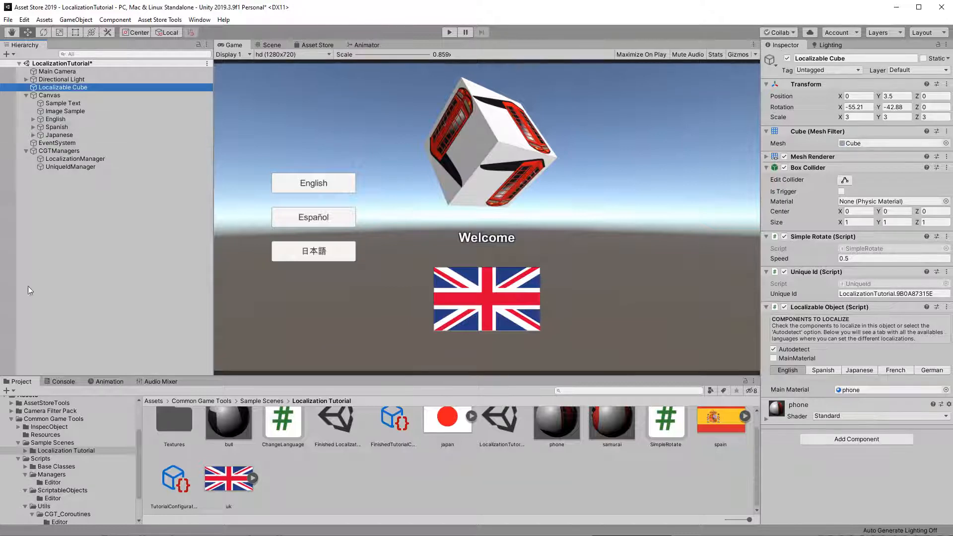
left_click(177, 481)
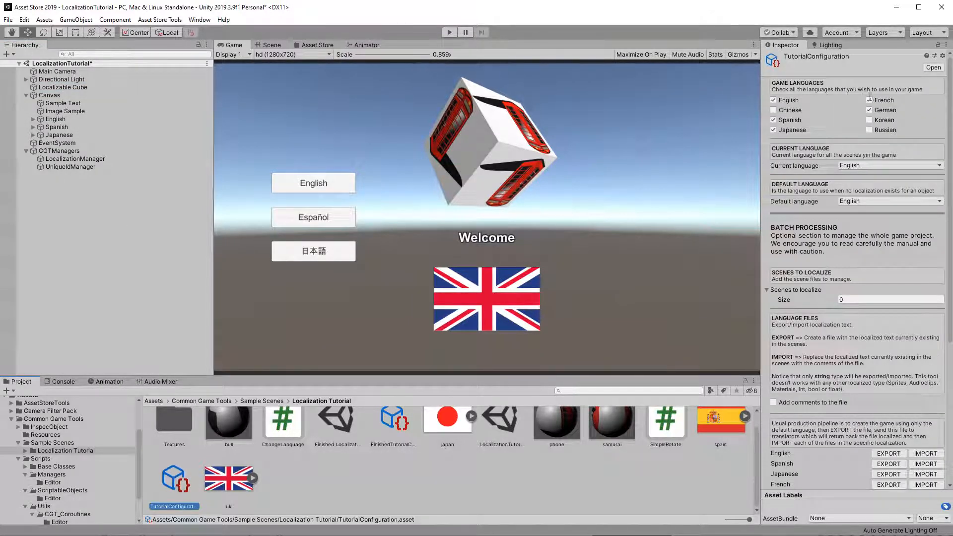
left_click(869, 100)
left_click(869, 110)
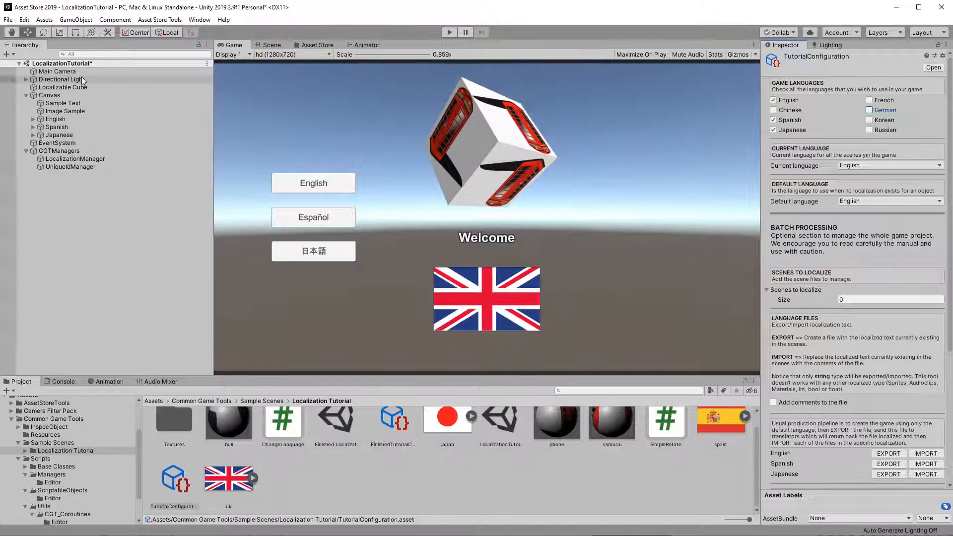
Step: Set the cube's localized Main Material to bull for Spanish and samurai for Japanese
left_click(63, 87)
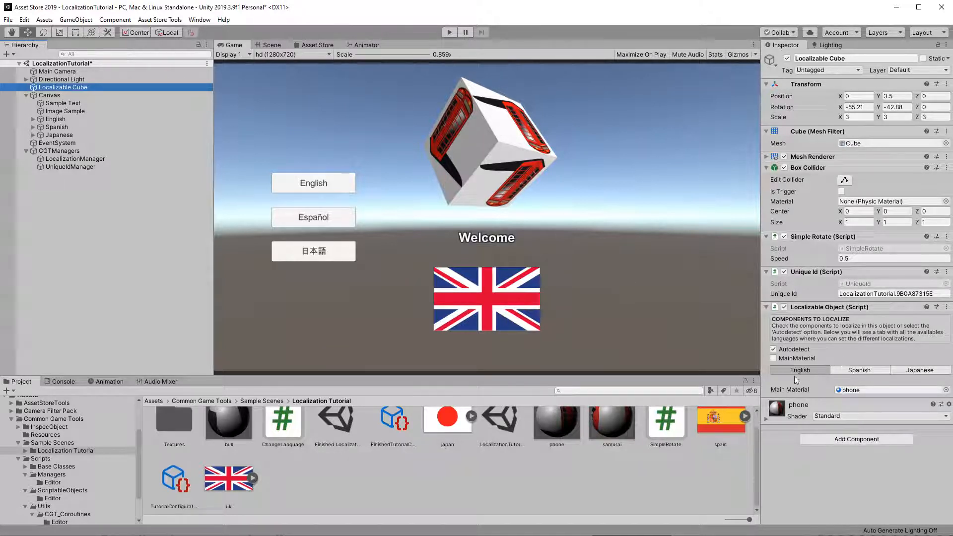
left_click(870, 371)
left_click(914, 370)
left_click(850, 371)
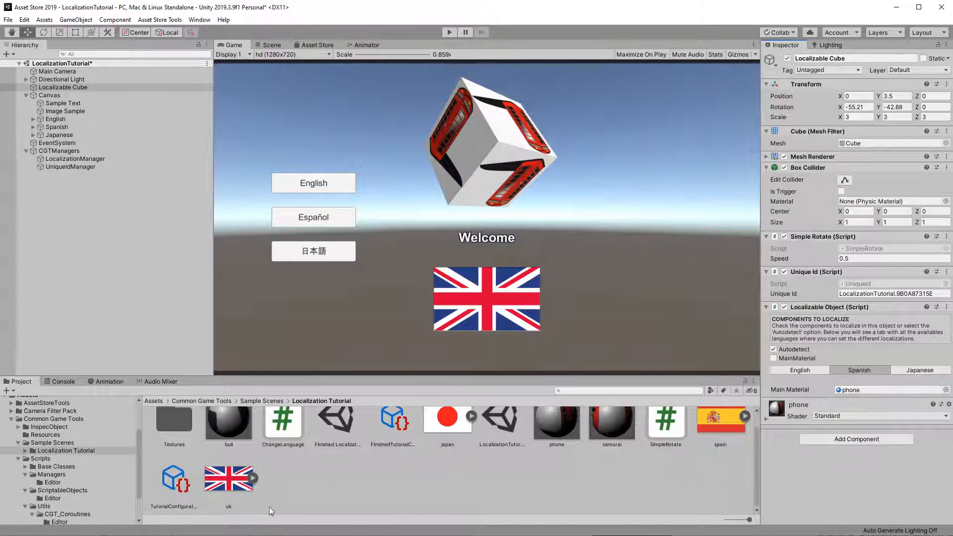
left_click_drag(229, 430, 897, 390)
left_click(921, 370)
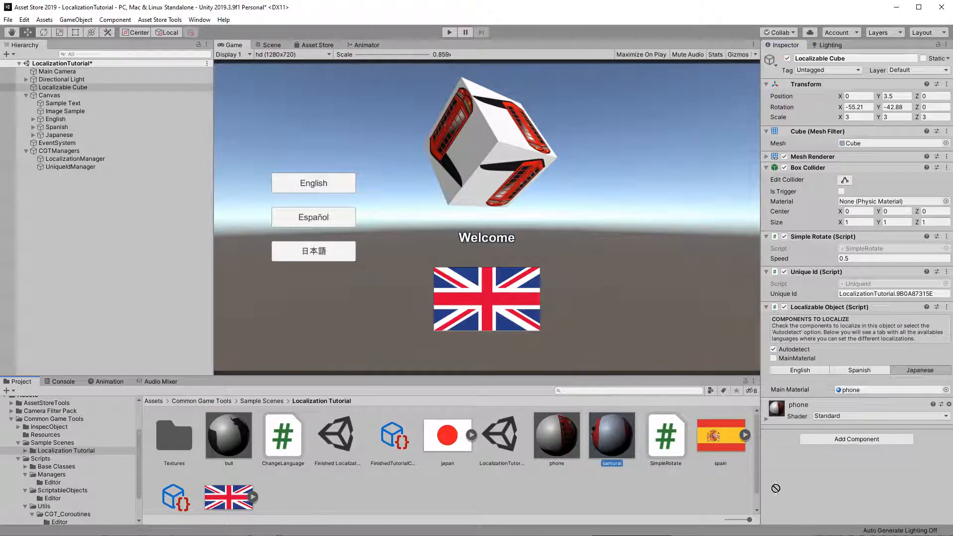
left_click_drag(613, 433, 850, 395)
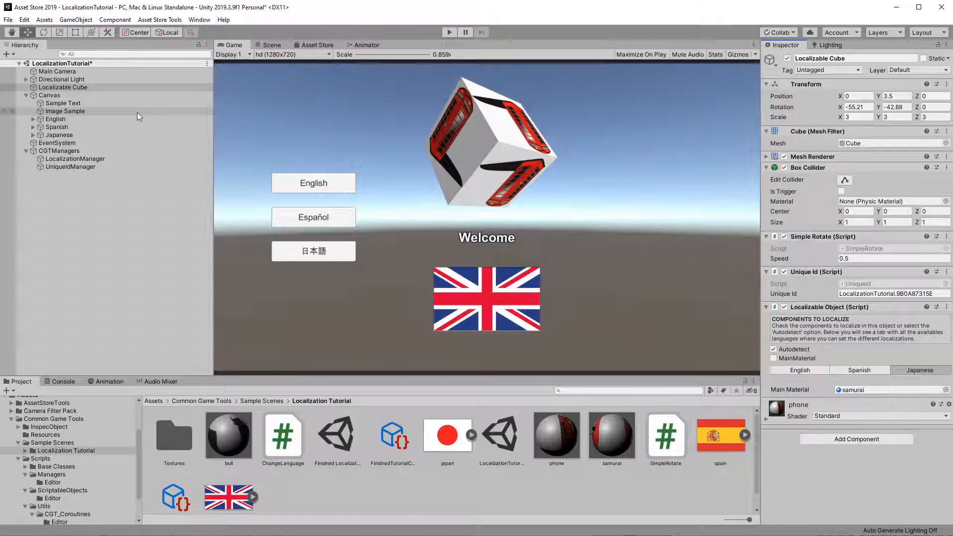
Step: Add a Localizable Object component to the Sample Text object
left_click(70, 102)
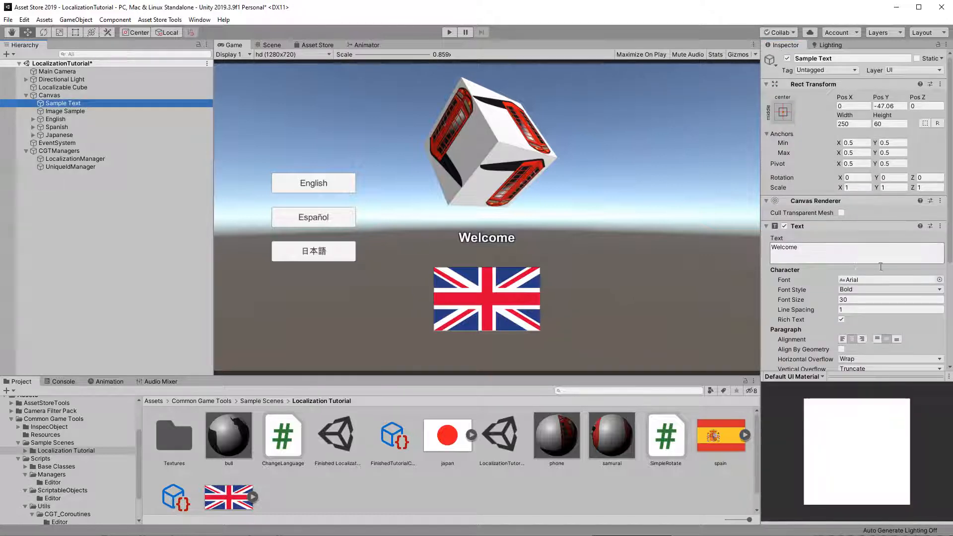
scroll(880, 267, "down", 5)
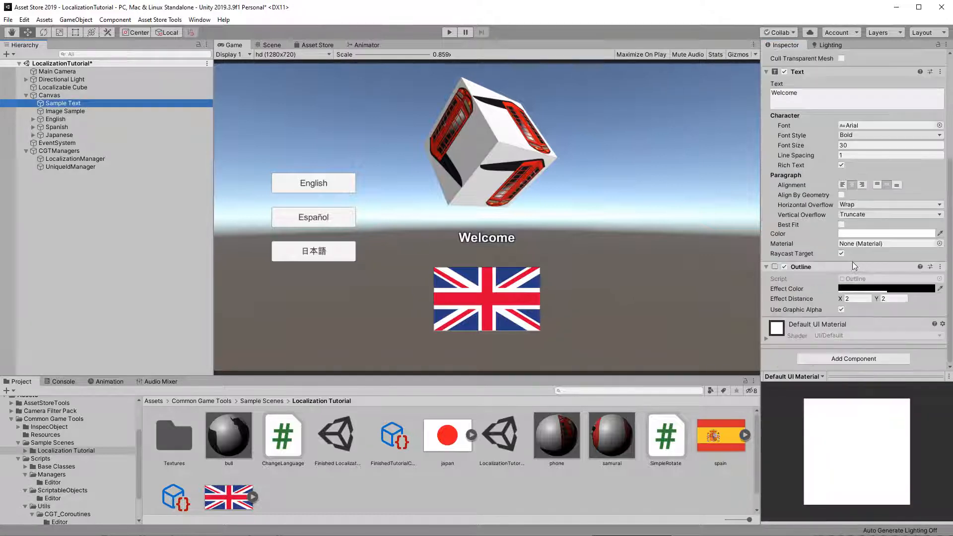
left_click(847, 359)
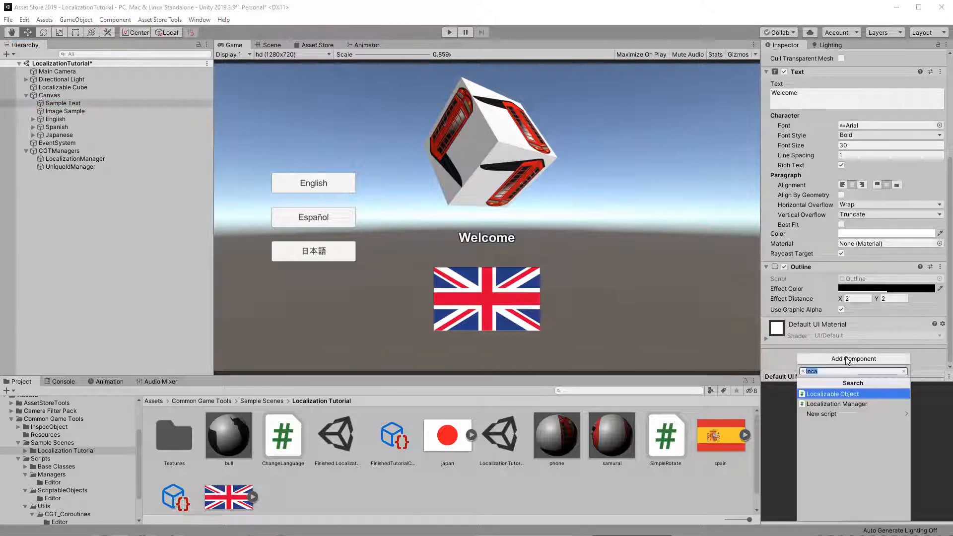
left_click(853, 394)
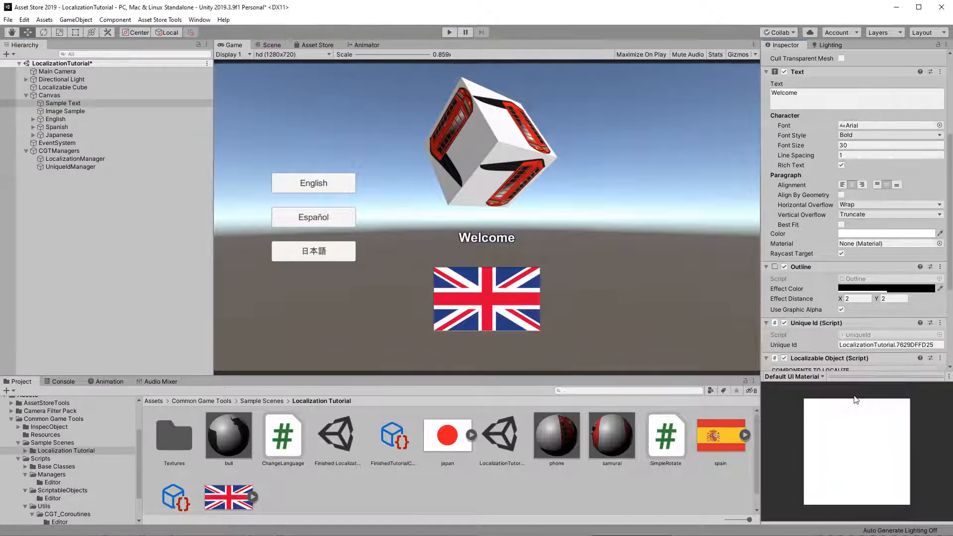
Step: Enter Welcome as the English localized text in the Sample Text's Localizable Object component
scroll(848, 298, "down", 5)
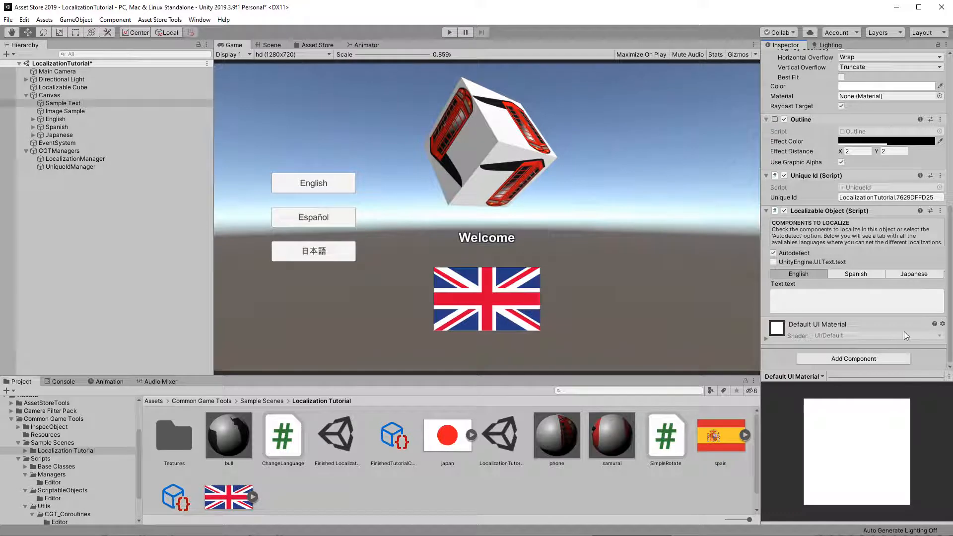
left_click(805, 307)
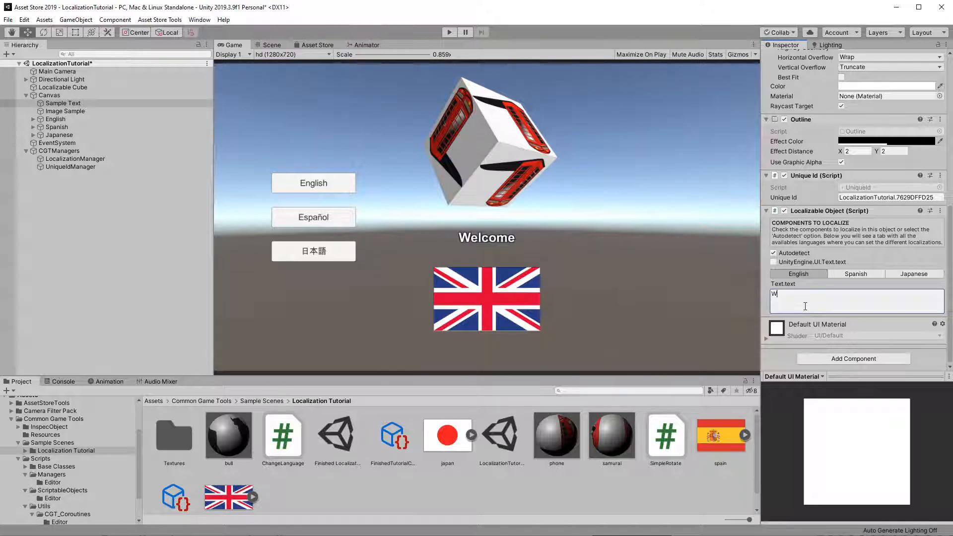
type("Welcome")
Step: Enter Hola as the Spanish localized text and paste こんにちは as the Japanese localized text
left_click(860, 275)
left_click(852, 300)
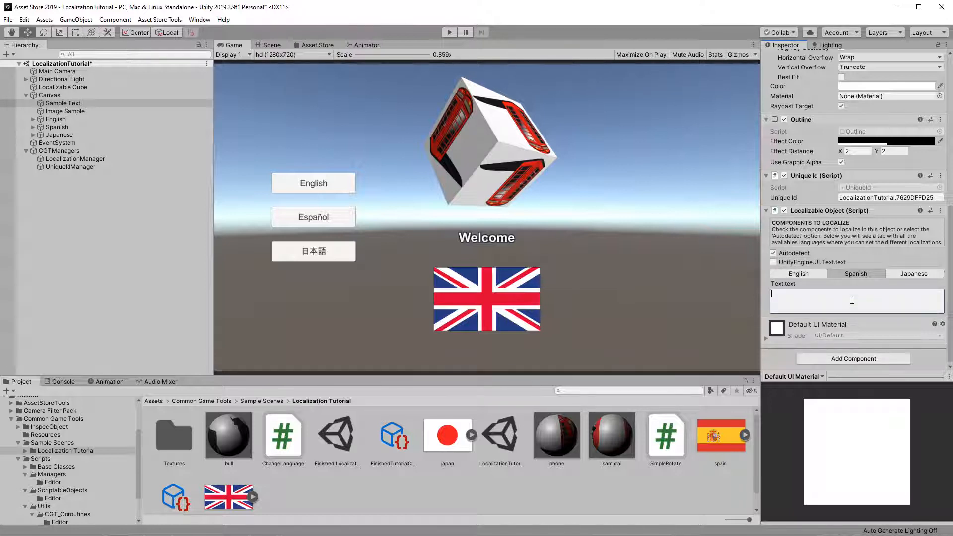
type("Hola")
left_click(897, 273)
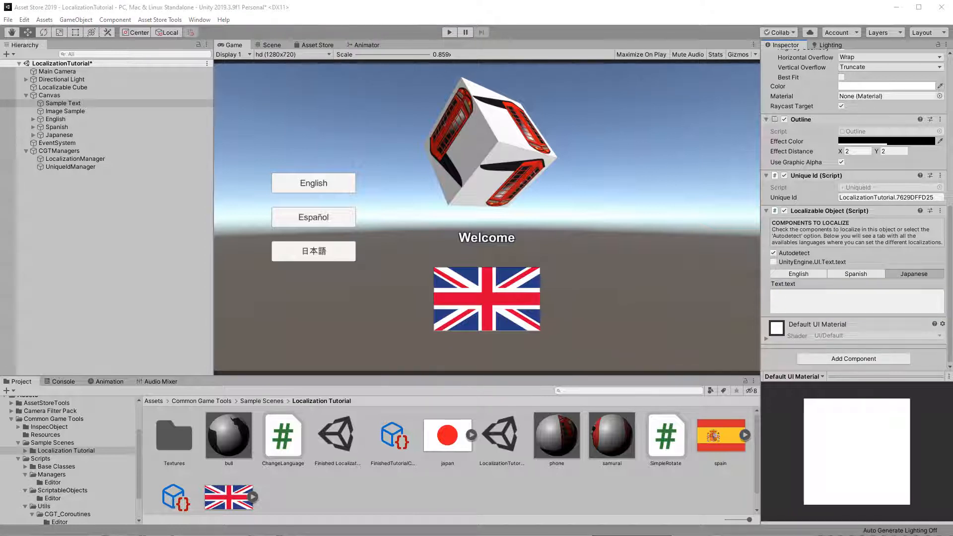
left_click(906, 298)
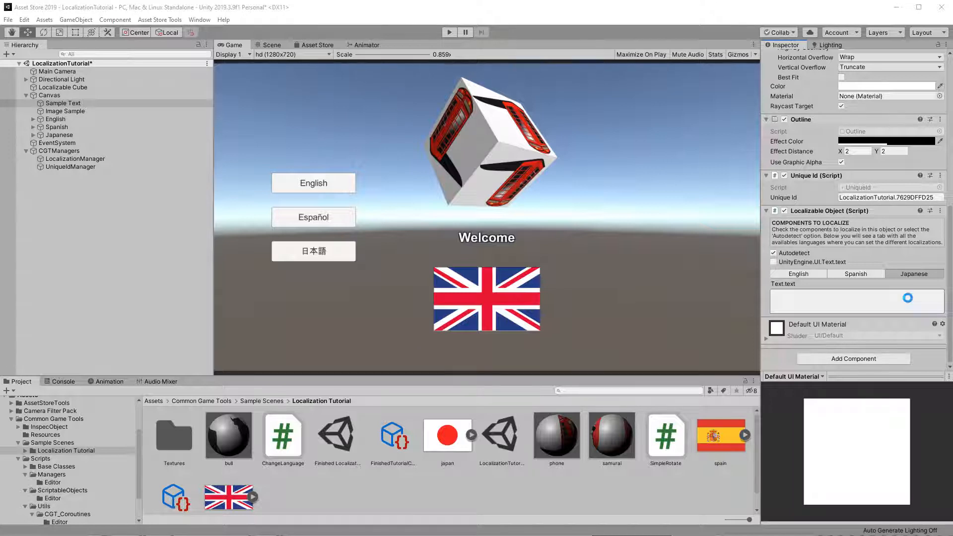
type("こんにちは")
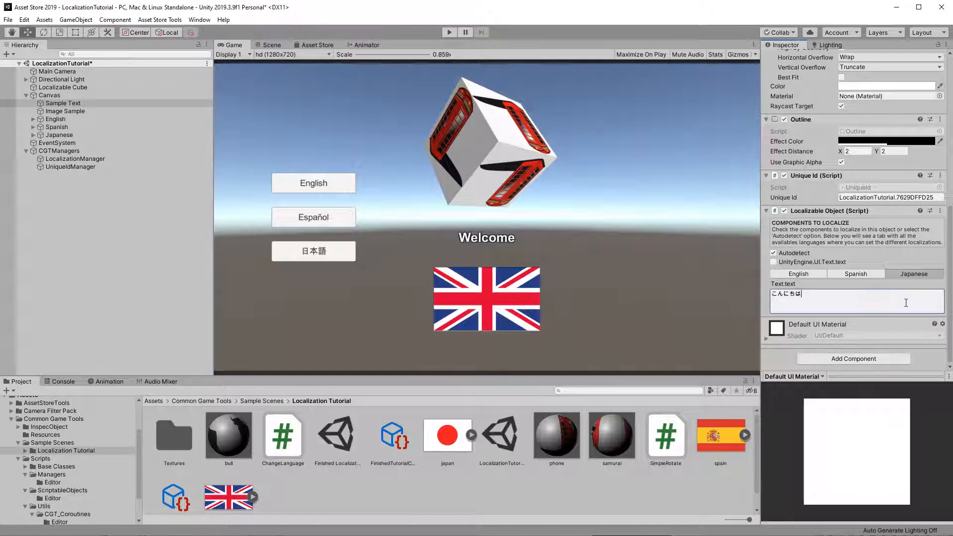
left_click(857, 275)
left_click(798, 273)
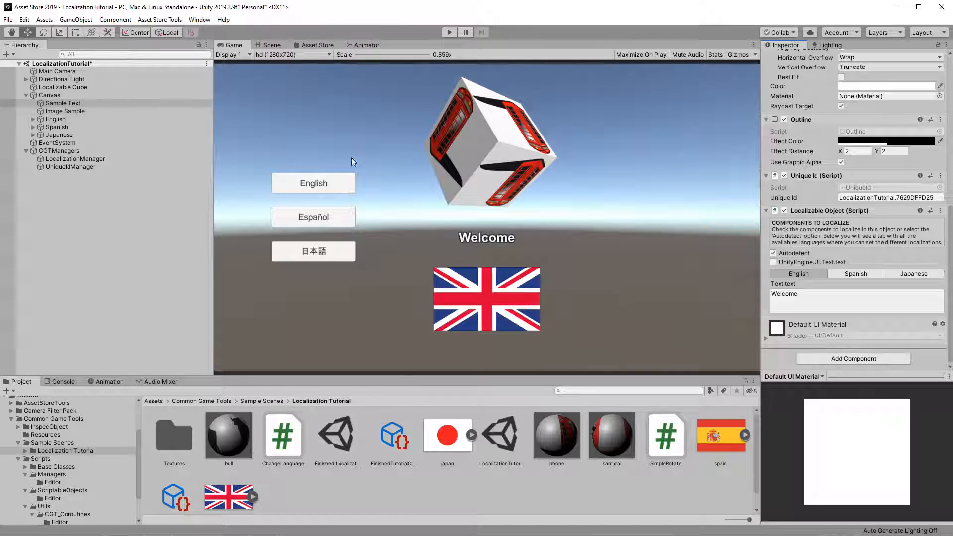
Step: Add a Localizable Object component to the Image Sample object
left_click(74, 111)
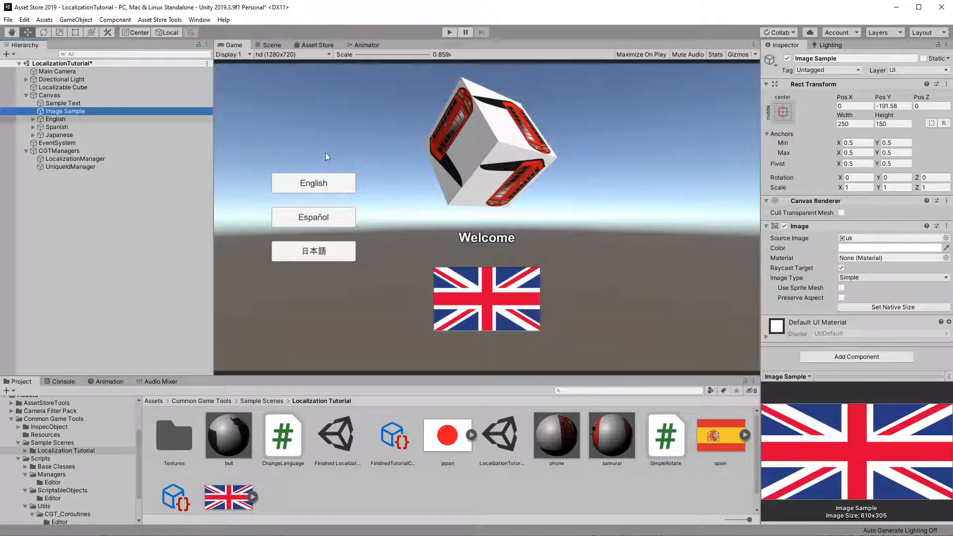
left_click(851, 361)
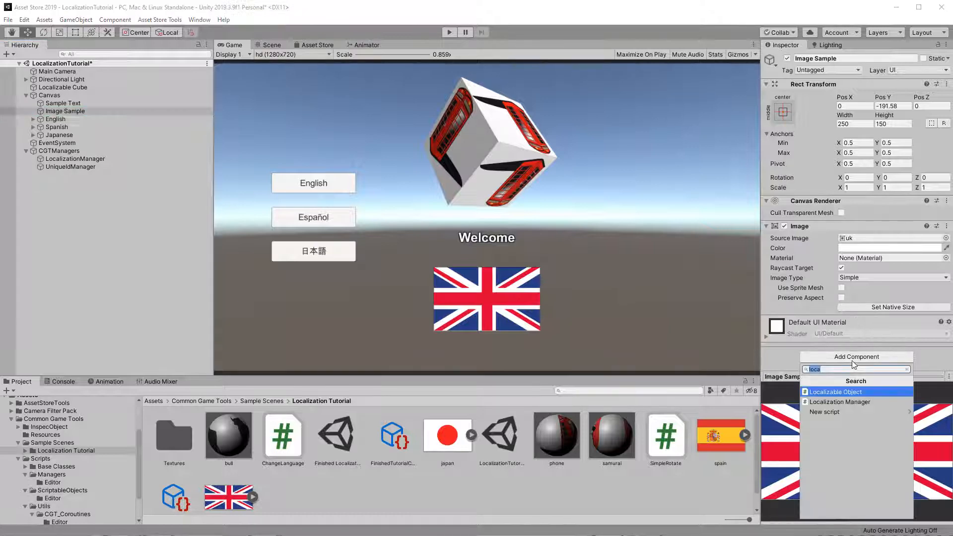
left_click(842, 392)
Step: Set Image Sample's localized source image to uk for English, spain for Spanish and japan for Japanese
scroll(814, 289, "down", 5)
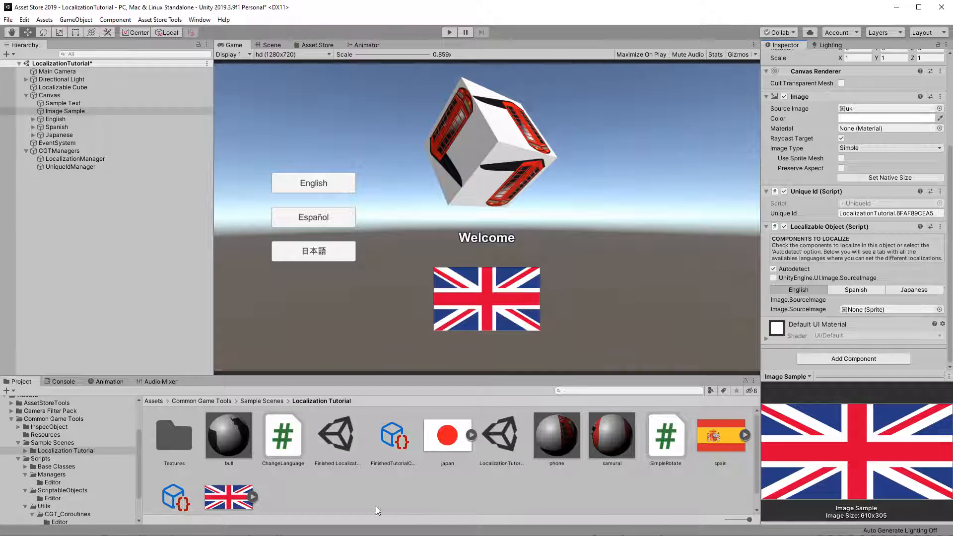
left_click_drag(228, 496, 869, 313)
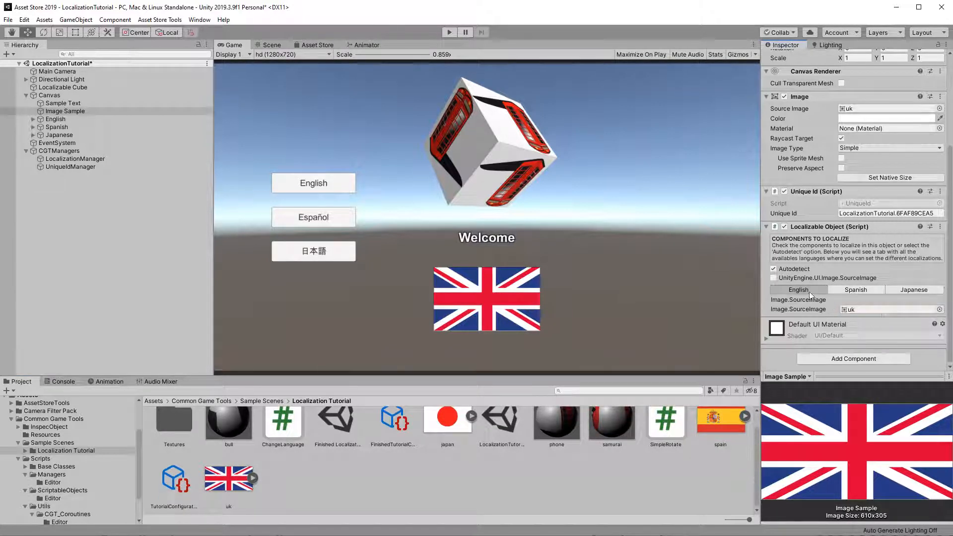
left_click(856, 289)
left_click_drag(708, 422, 868, 310)
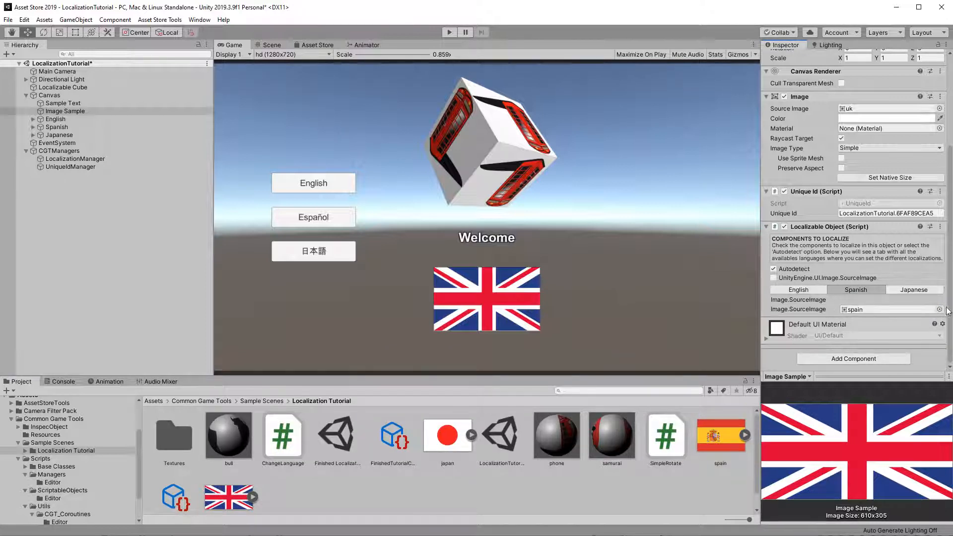
left_click(910, 289)
left_click_drag(431, 437, 873, 312)
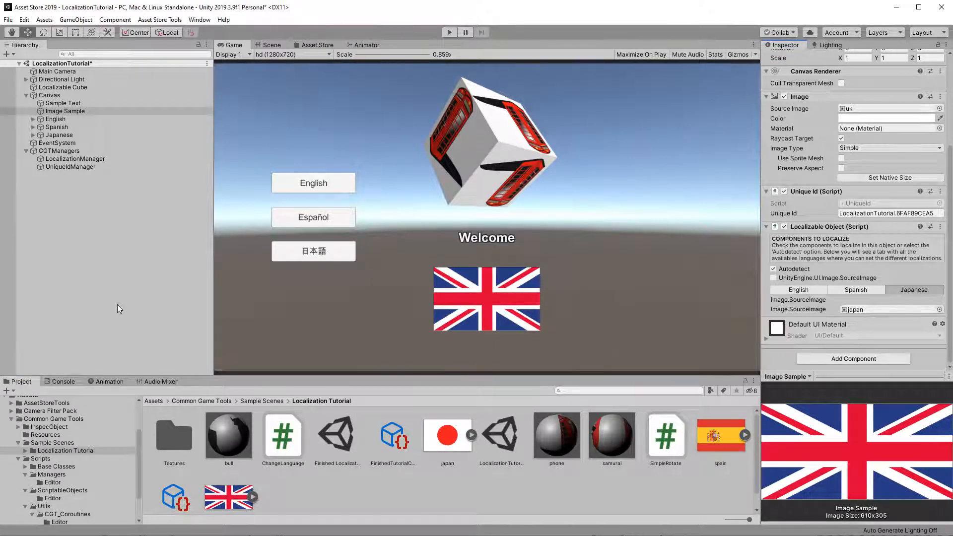
Step: Preview the scene by switching the current language to Spanish in TutorialConfiguration
scroll(172, 499, "down", 1)
left_click(171, 499)
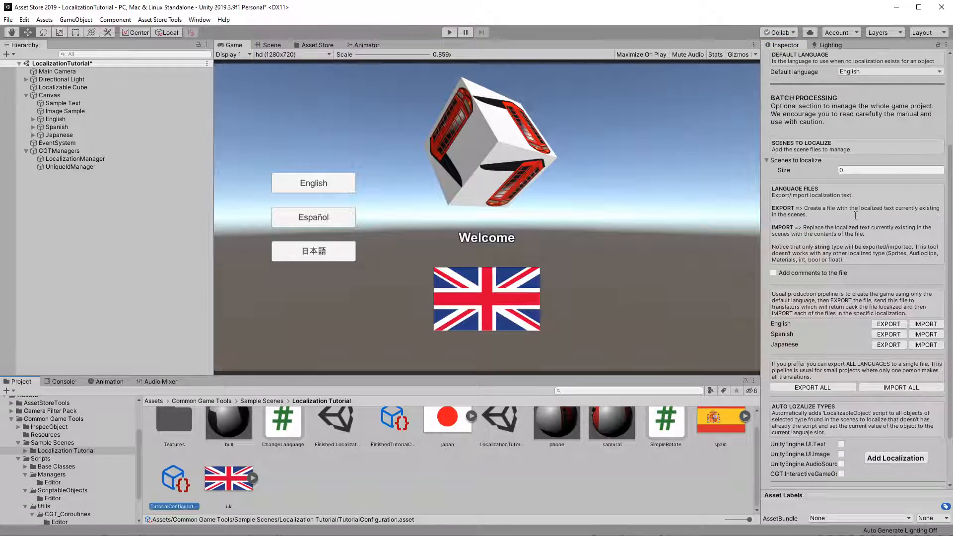
scroll(835, 179, "up", 4)
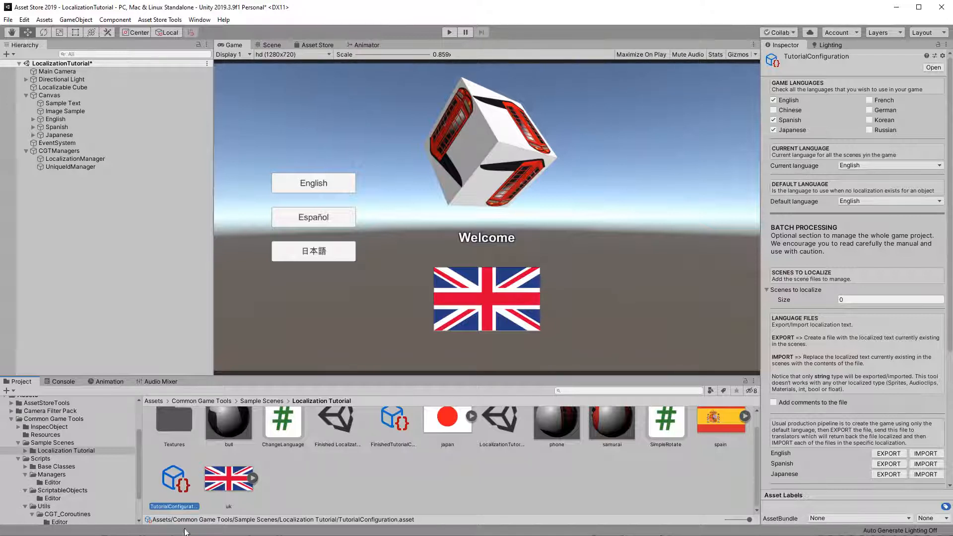
left_click(856, 166)
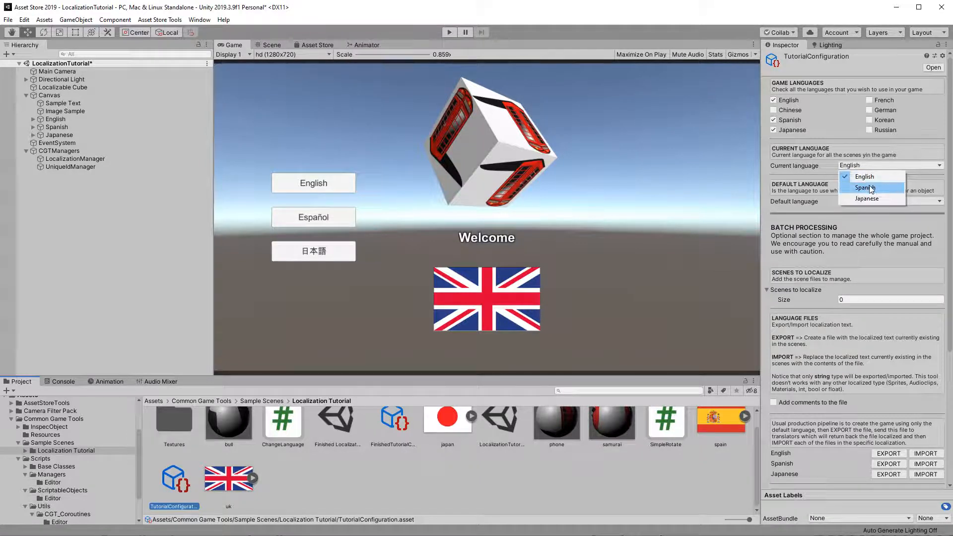
left_click(866, 187)
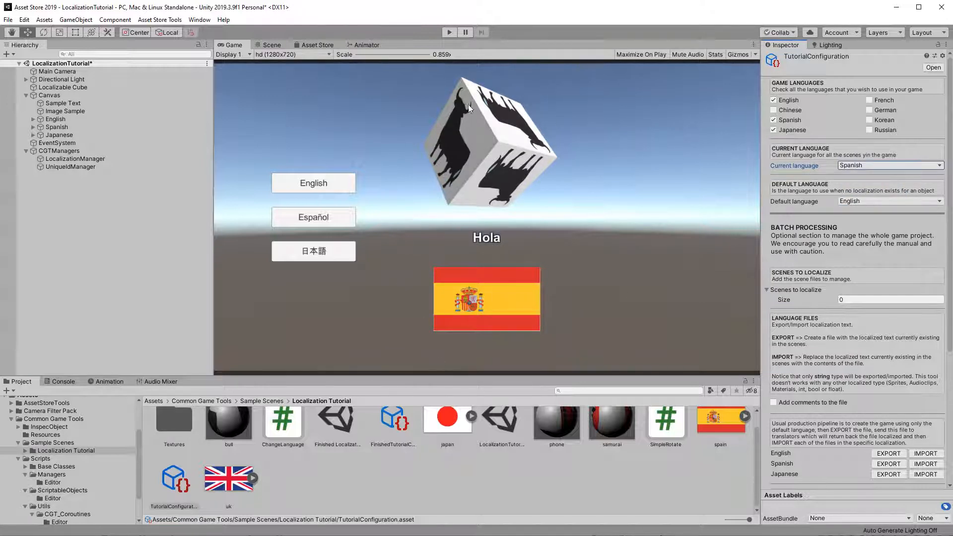
Step: Switch the current language to Japanese, then back to English
left_click(898, 166)
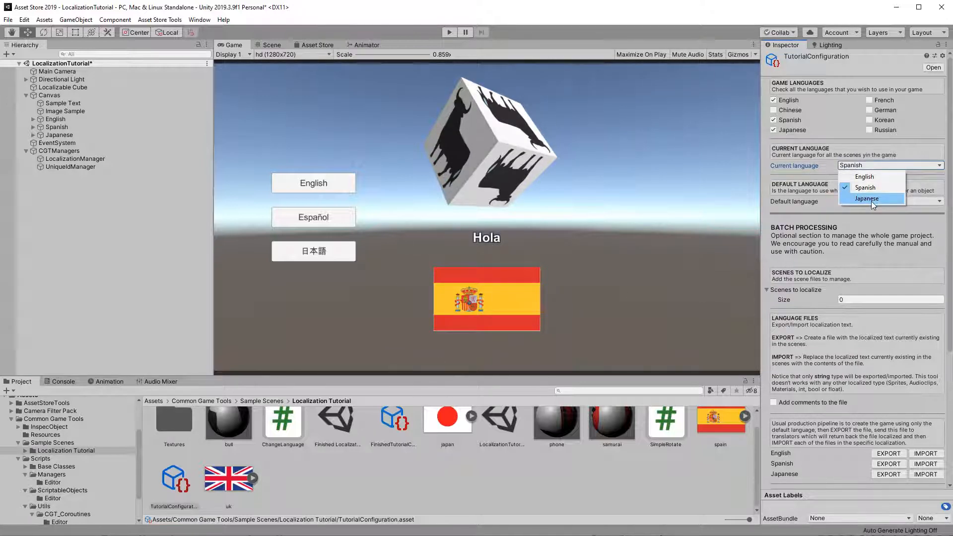
left_click(867, 198)
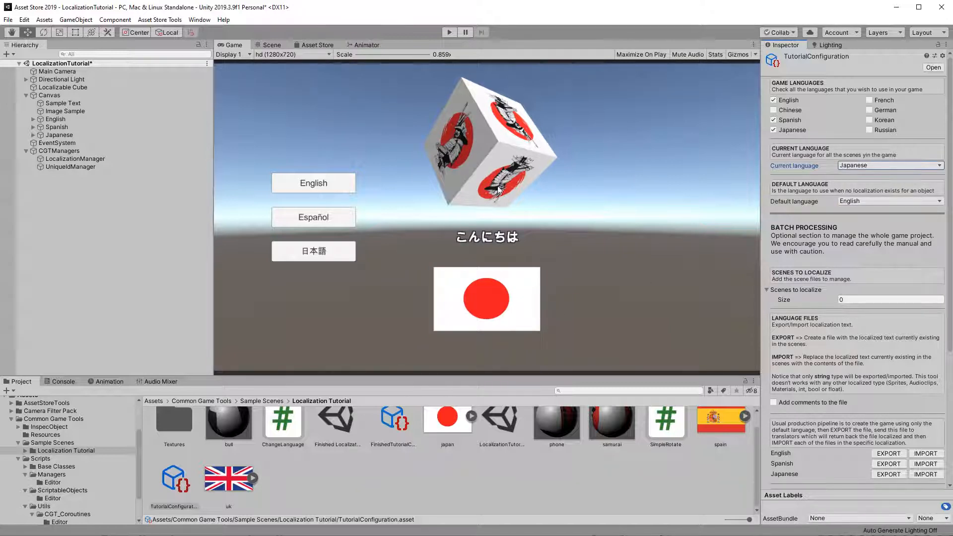
left_click(873, 166)
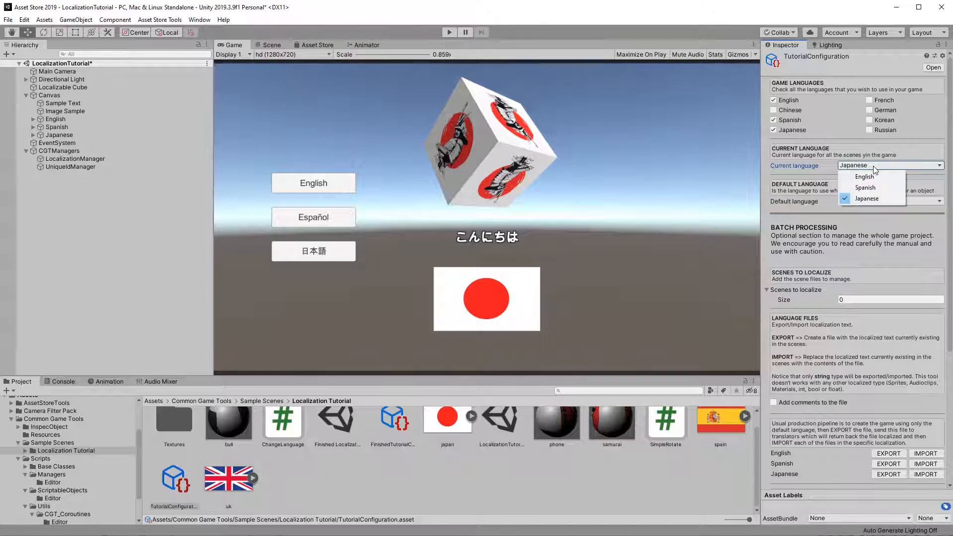
left_click(851, 173)
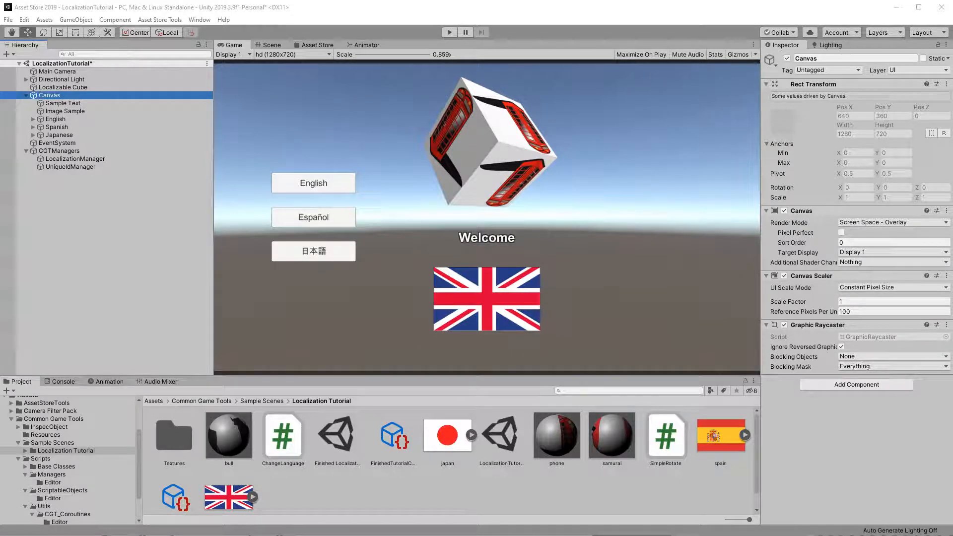
Step: Switch to Visual Studio and examine how the ChangeLanguage script's methods set currentLanguage
key("alt+Tab")
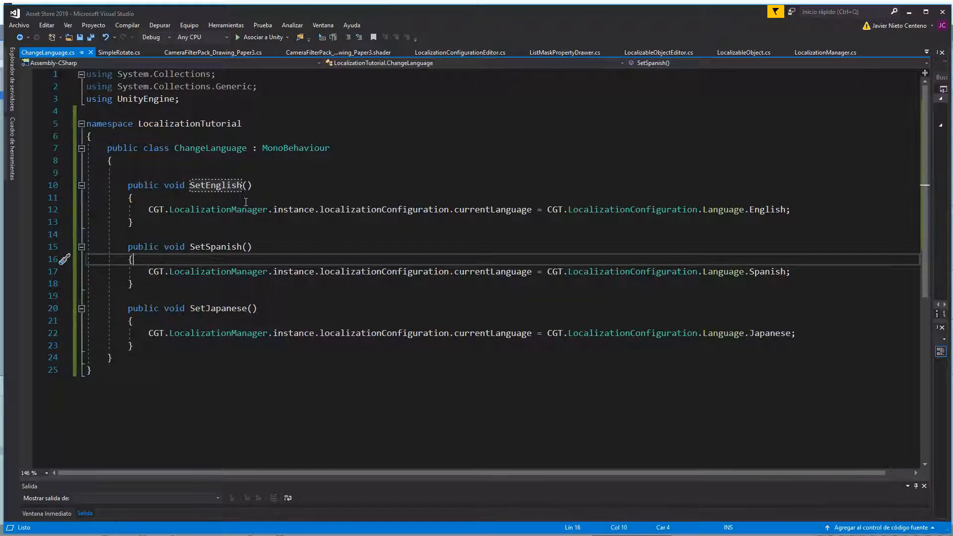
left_click(251, 186)
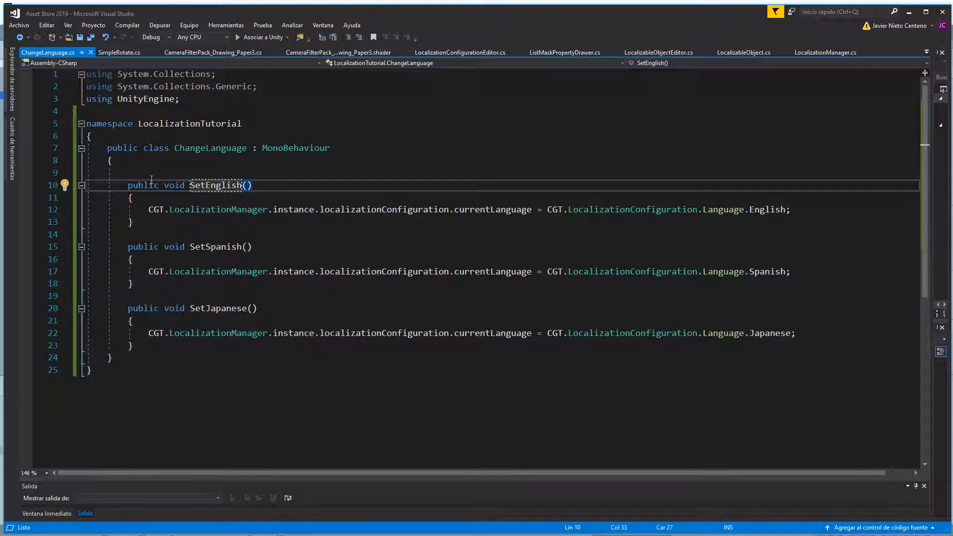
double_click(488, 209)
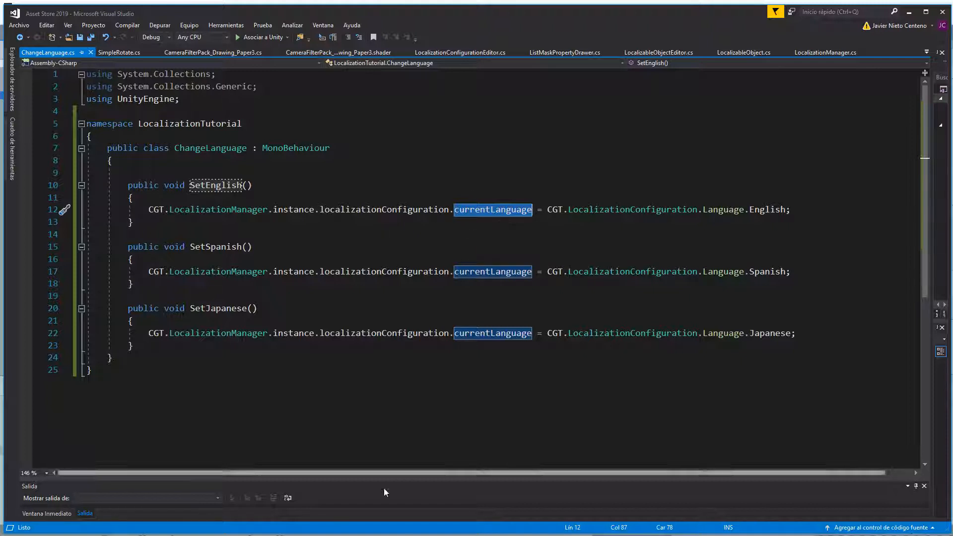
Step: Return to Unity and add an empty On Click event to the English, Spanish and Japanese buttons
key("alt+Tab")
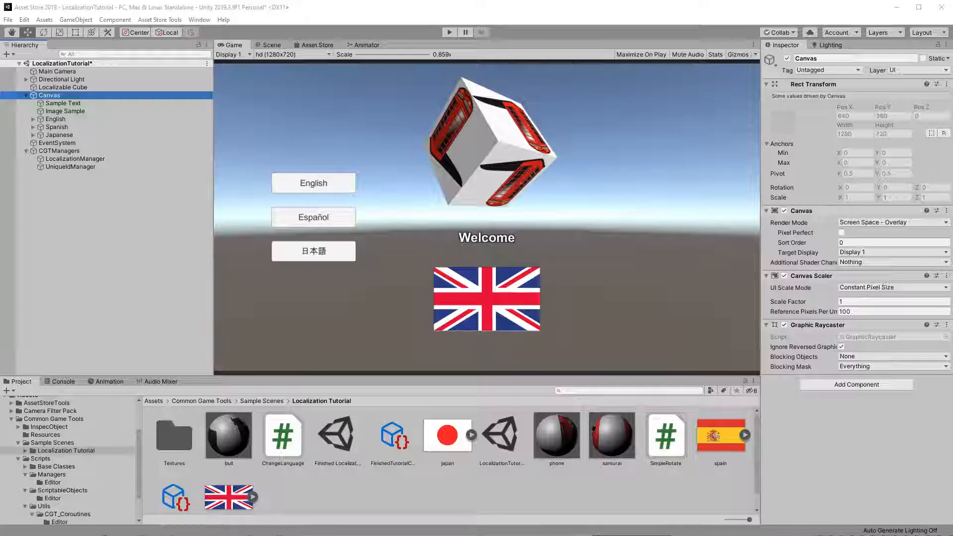
left_click(71, 119)
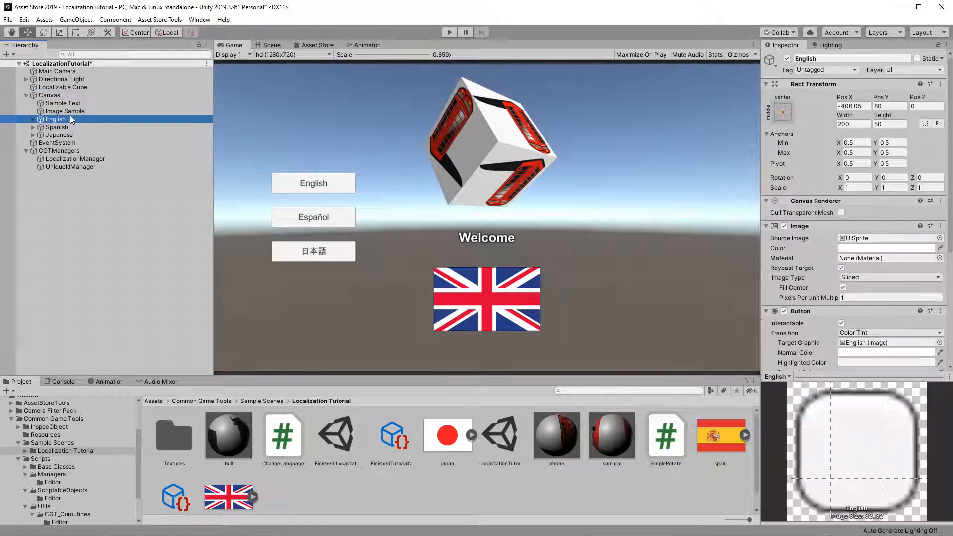
scroll(846, 287, "down", 5)
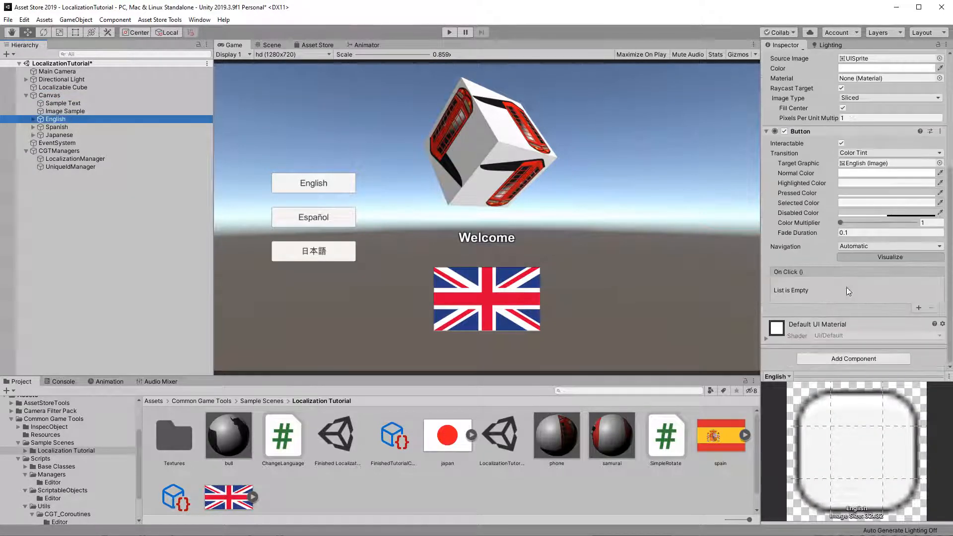
left_click(918, 308)
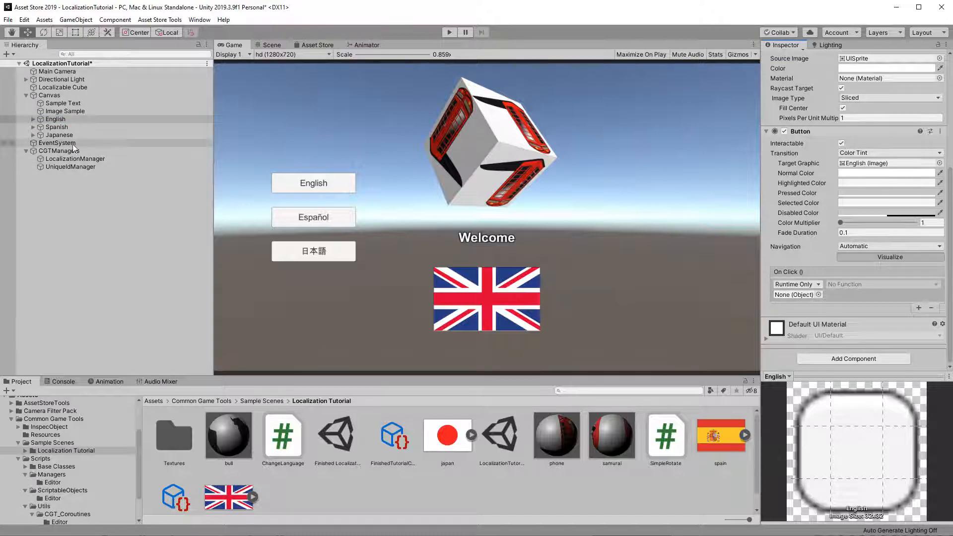
left_click(130, 126)
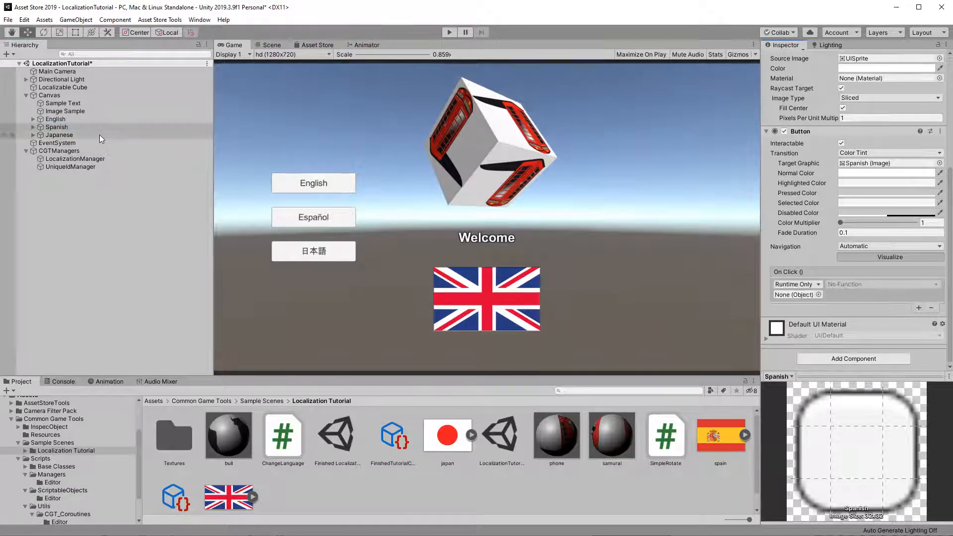
left_click(59, 135)
left_click(918, 308)
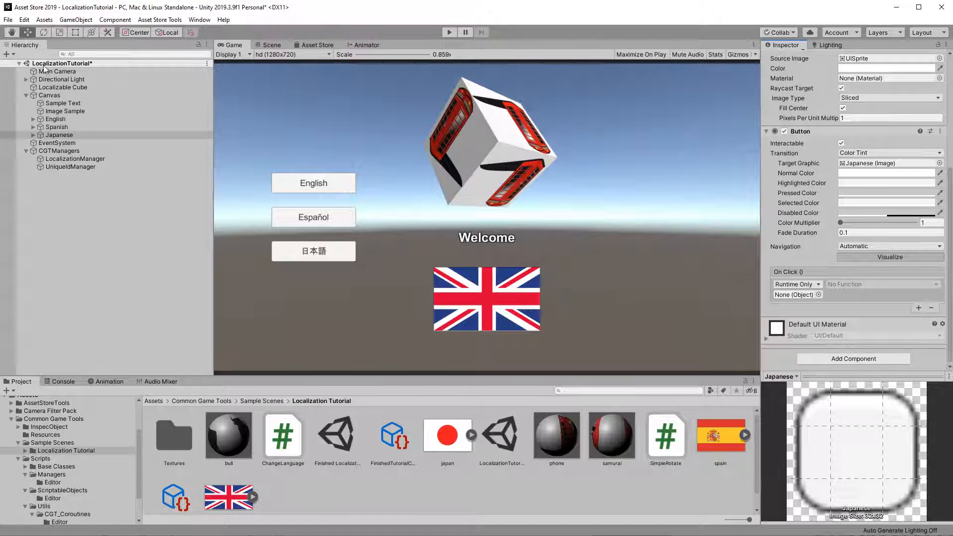
Step: Attach the ChangeLanguage script as a component to the Canvas
left_click(55, 94)
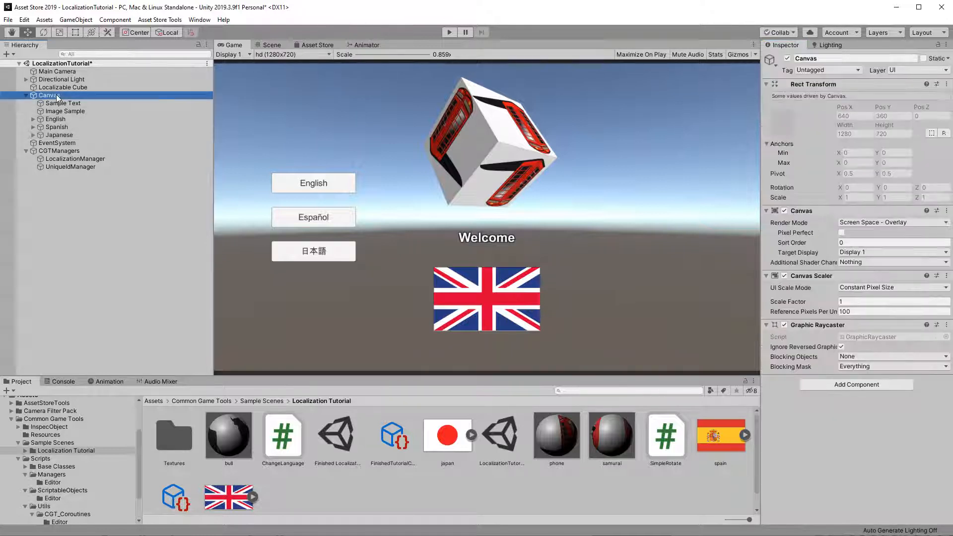
left_click_drag(281, 435, 874, 436)
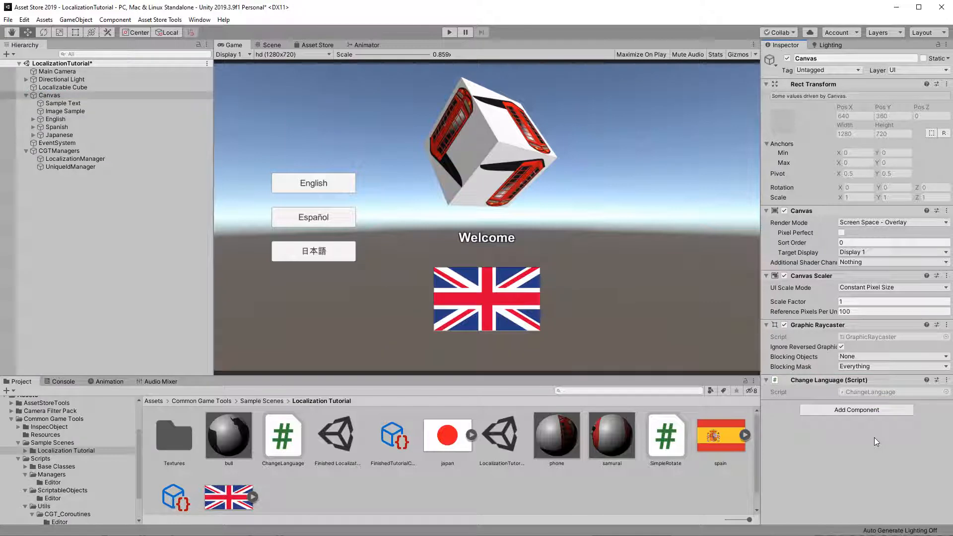
Step: Assign the Canvas as the target object of the English button's On Click event
left_click(73, 118)
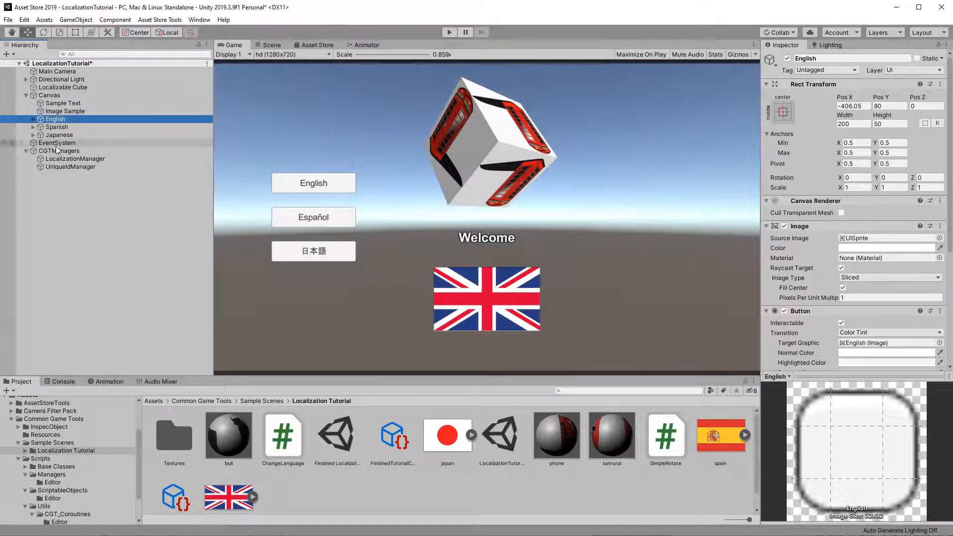
scroll(840, 297, "down", 4)
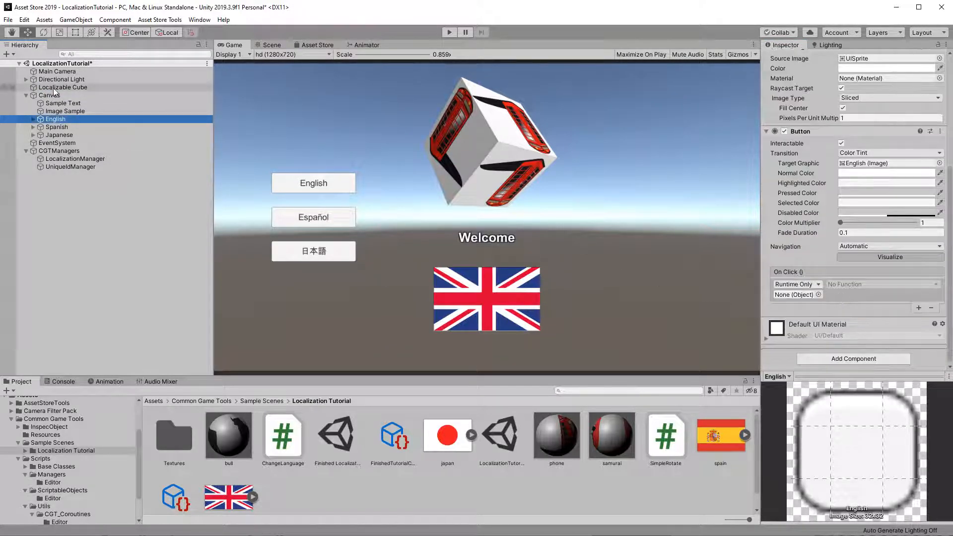
left_click_drag(55, 119, 793, 296)
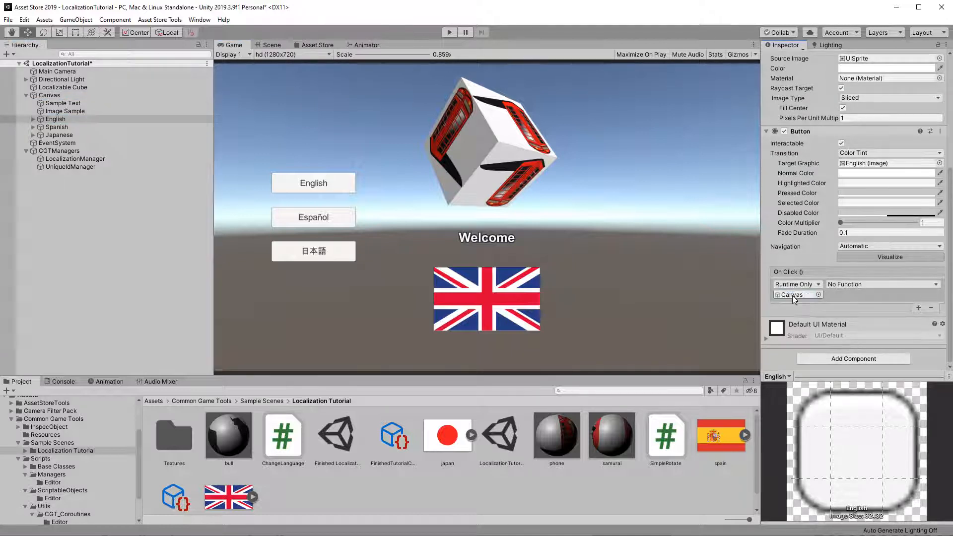
Step: Set the English button's On Click function to ChangeLanguage.SetEnglish
left_click(853, 283)
mouse_move(858, 367)
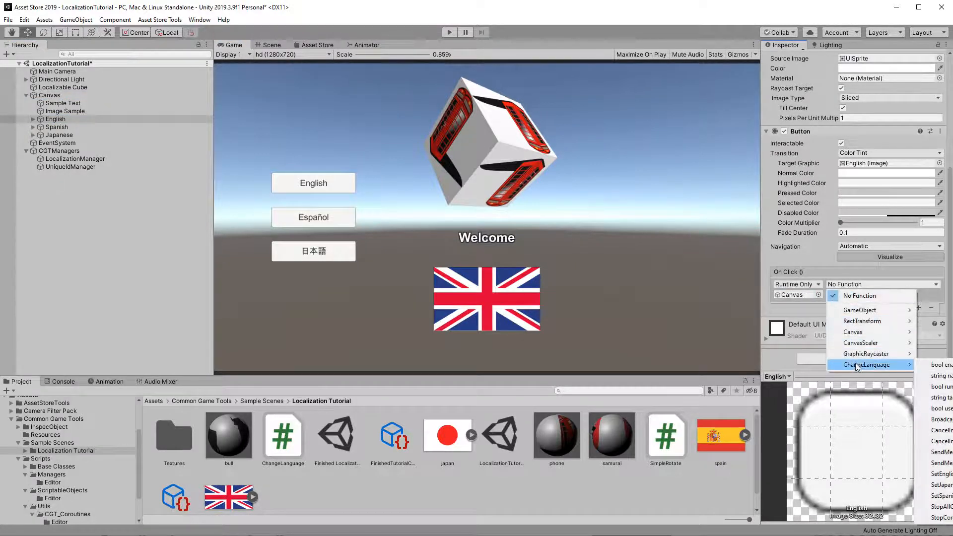
left_click(942, 475)
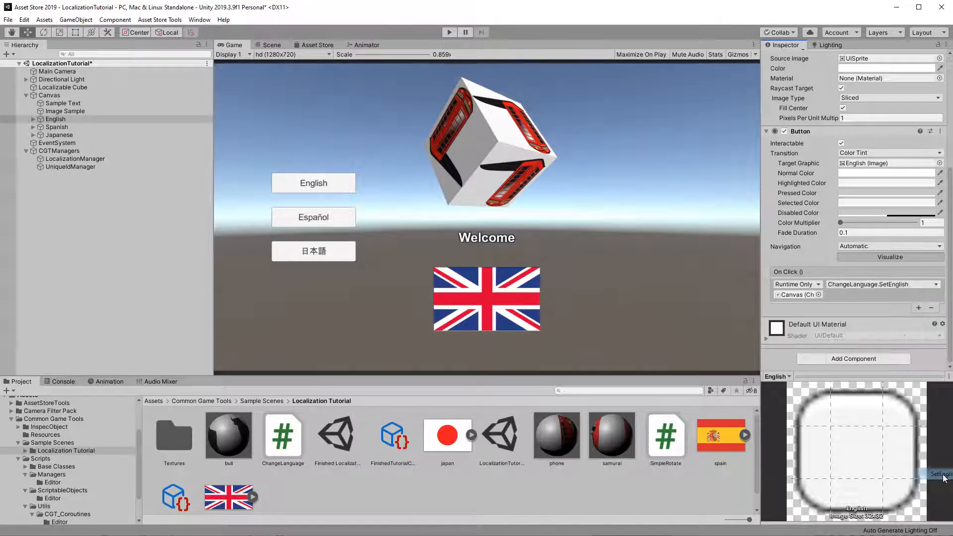
Step: Assign the Canvas to the Spanish button's On Click event and set its function to ChangeLanguage.SetSpanish
left_click(96, 127)
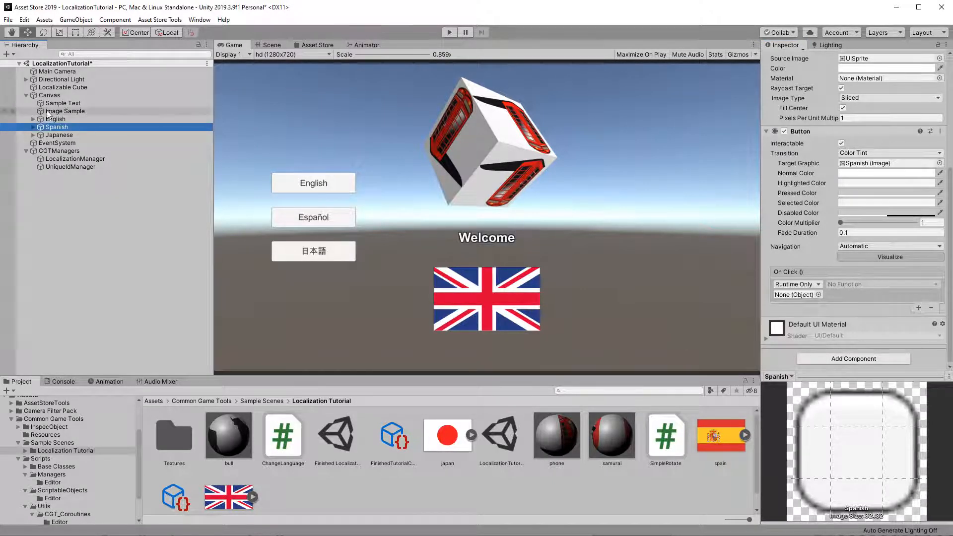
left_click_drag(57, 127, 794, 294)
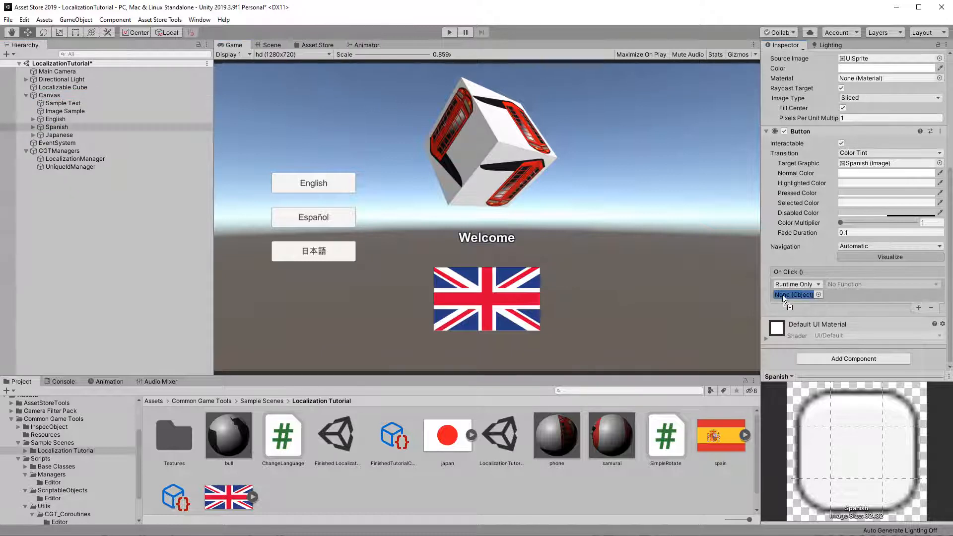
left_click(835, 283)
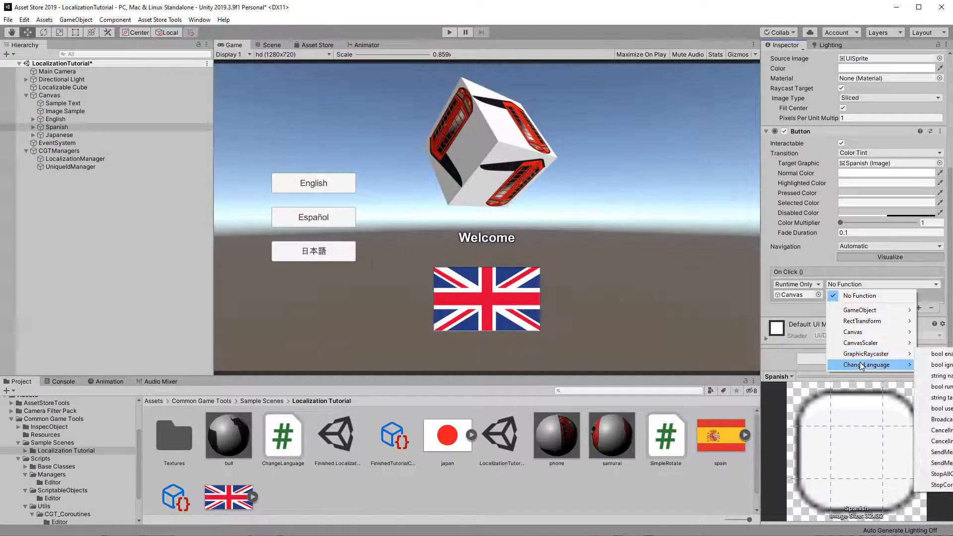
mouse_move(865, 365)
left_click(940, 496)
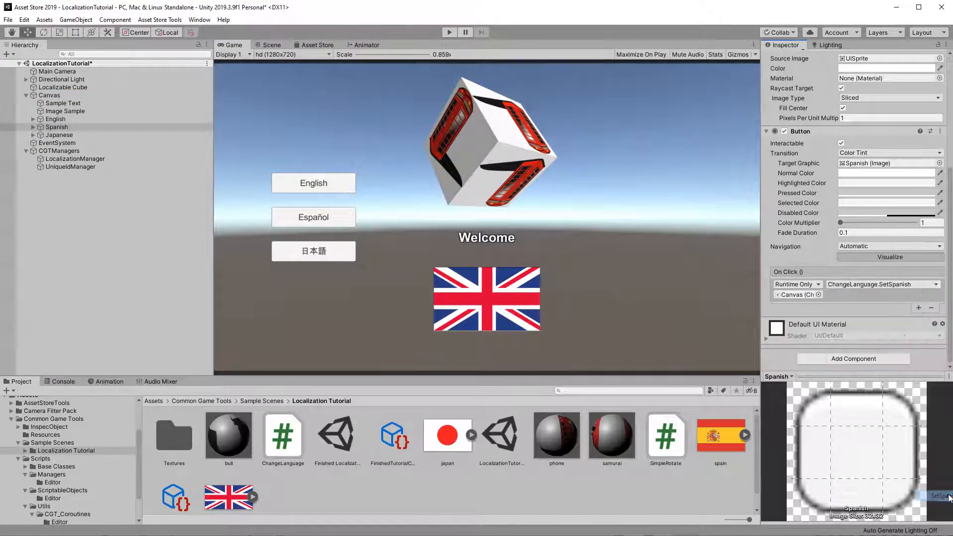
Step: Assign the Canvas to the Japanese button's On Click event and set its function to ChangeLanguage.SetJapanese
left_click(64, 135)
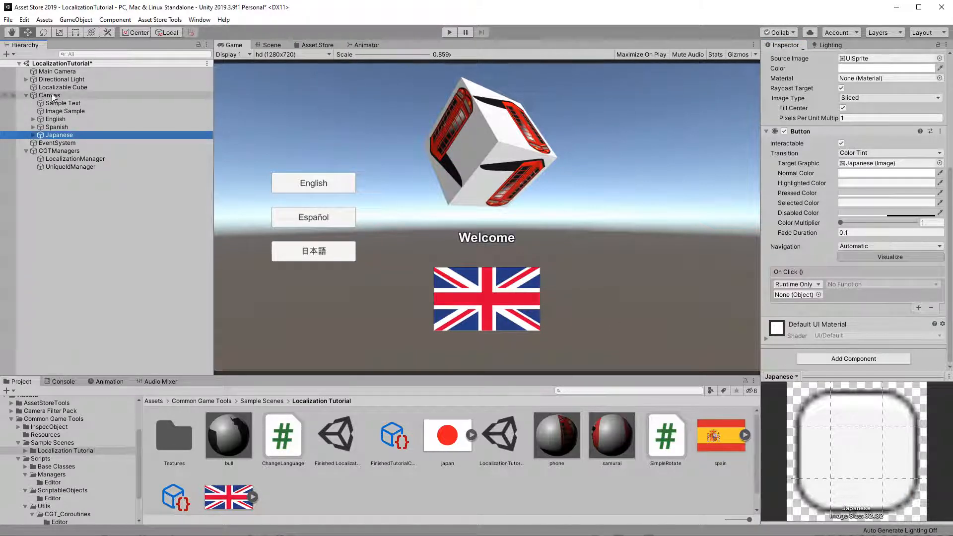
left_click_drag(53, 95, 798, 294)
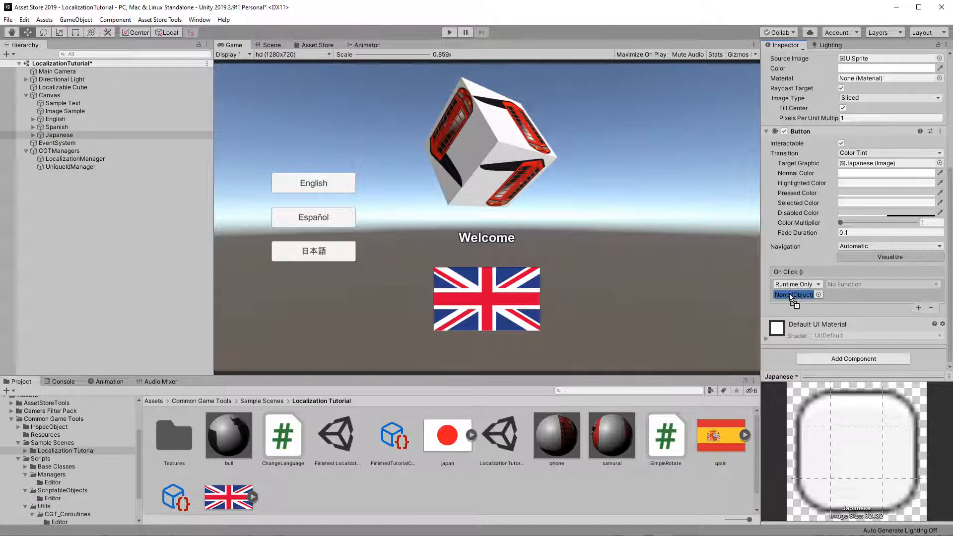
left_click(848, 284)
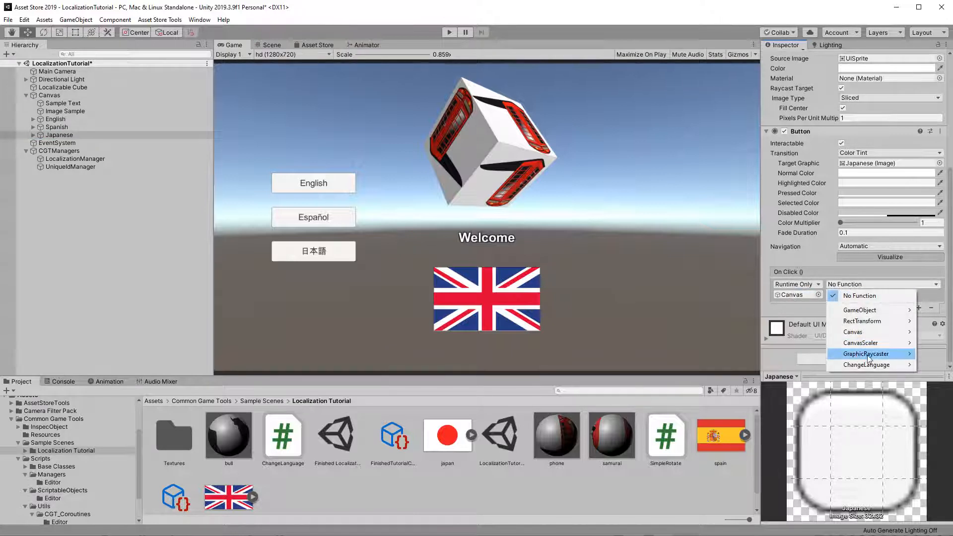
mouse_move(867, 365)
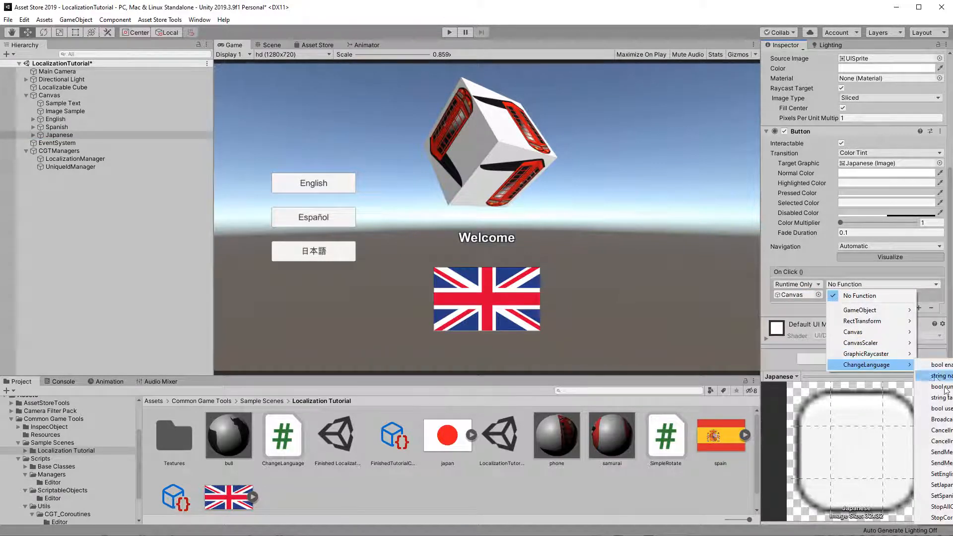
left_click(948, 484)
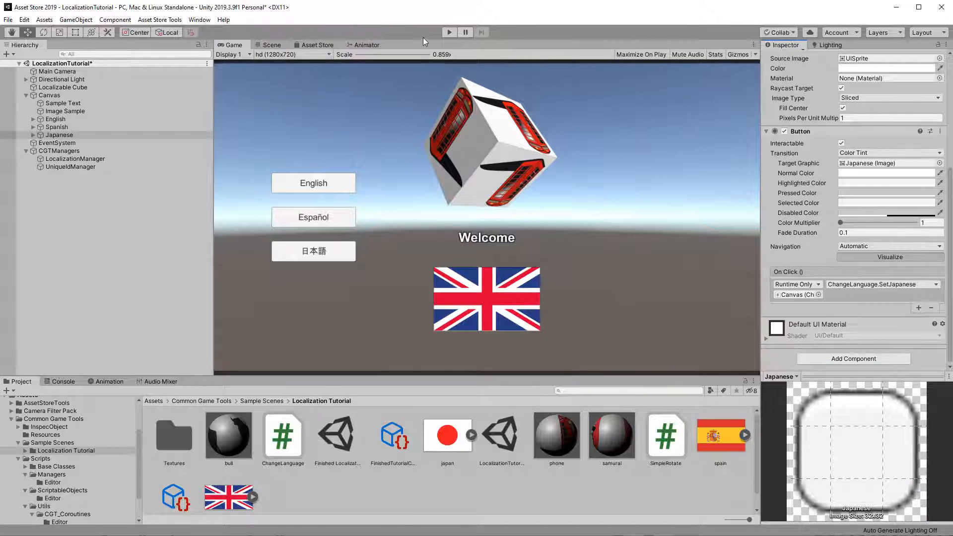
Step: Enter Play mode and test switching languages with the Español, 日本語 and English buttons
left_click(449, 32)
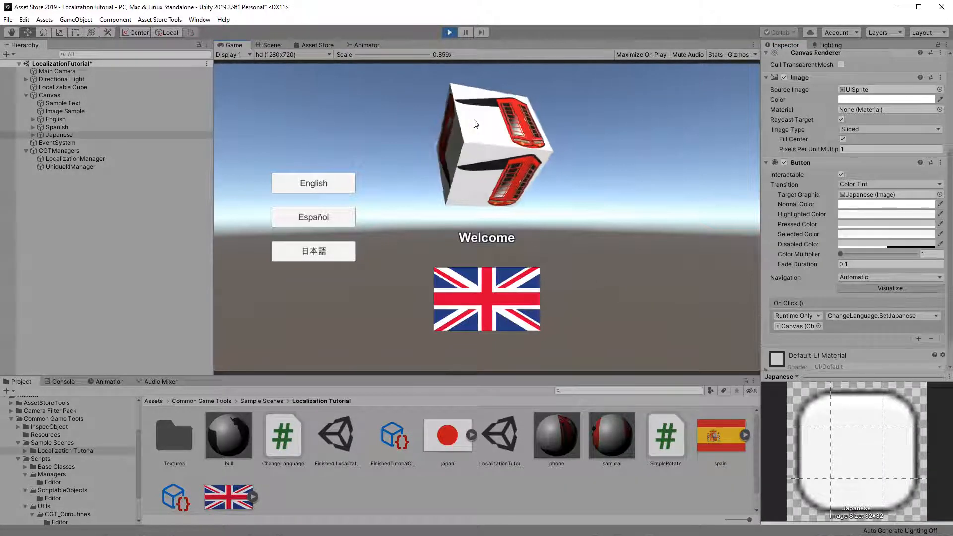
left_click(311, 218)
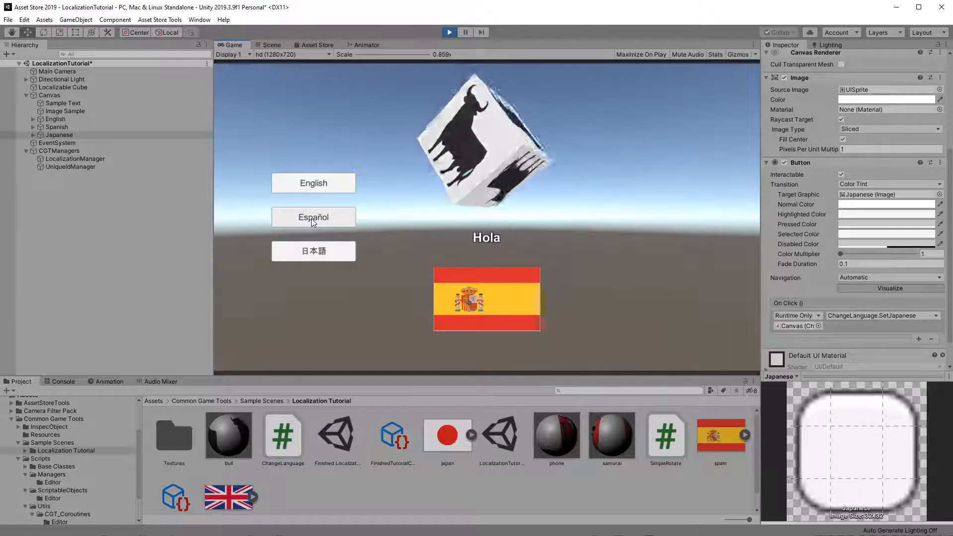
left_click(307, 254)
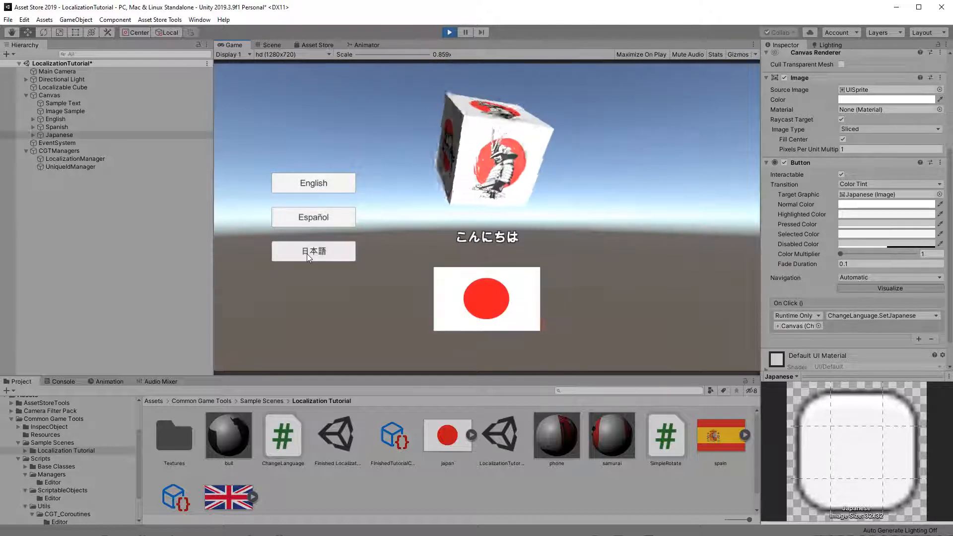
left_click(302, 217)
left_click(313, 185)
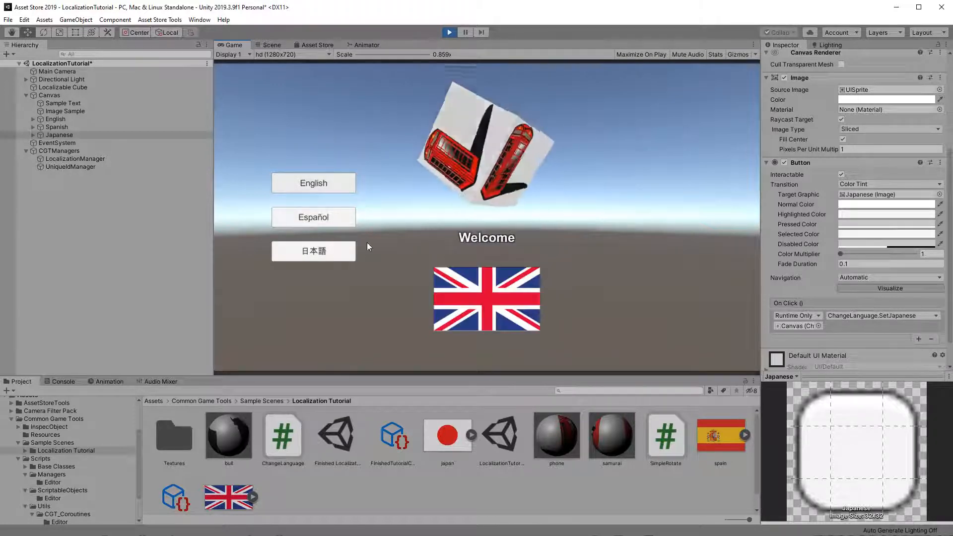